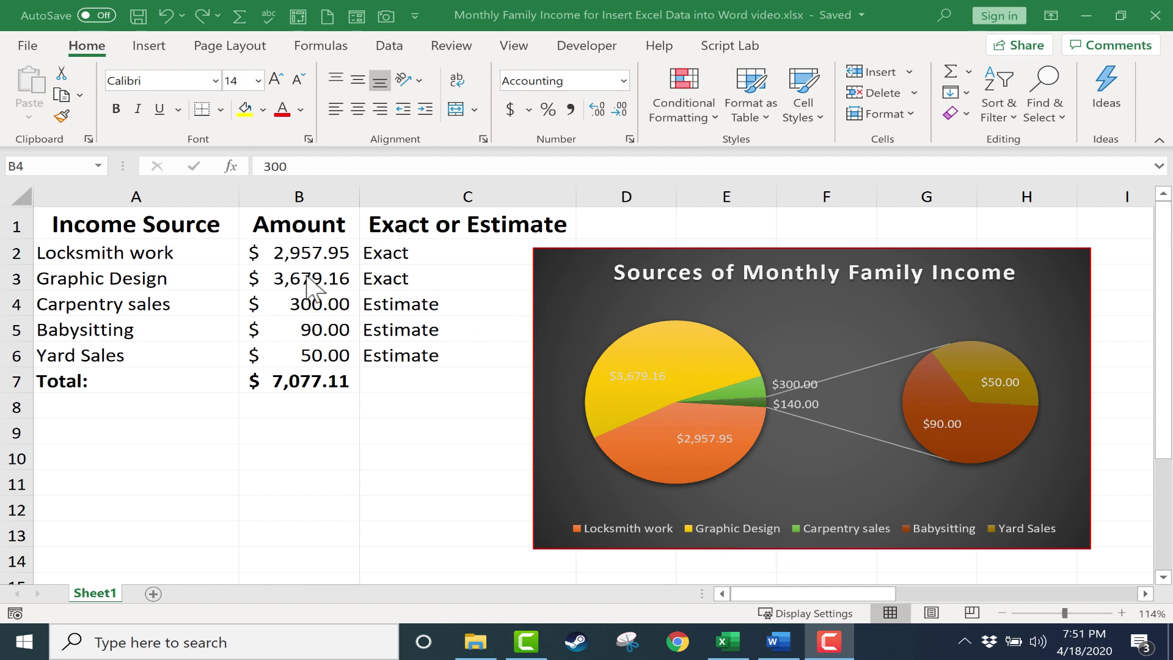
{"action": "left_click", "coordinate": [776, 639]}
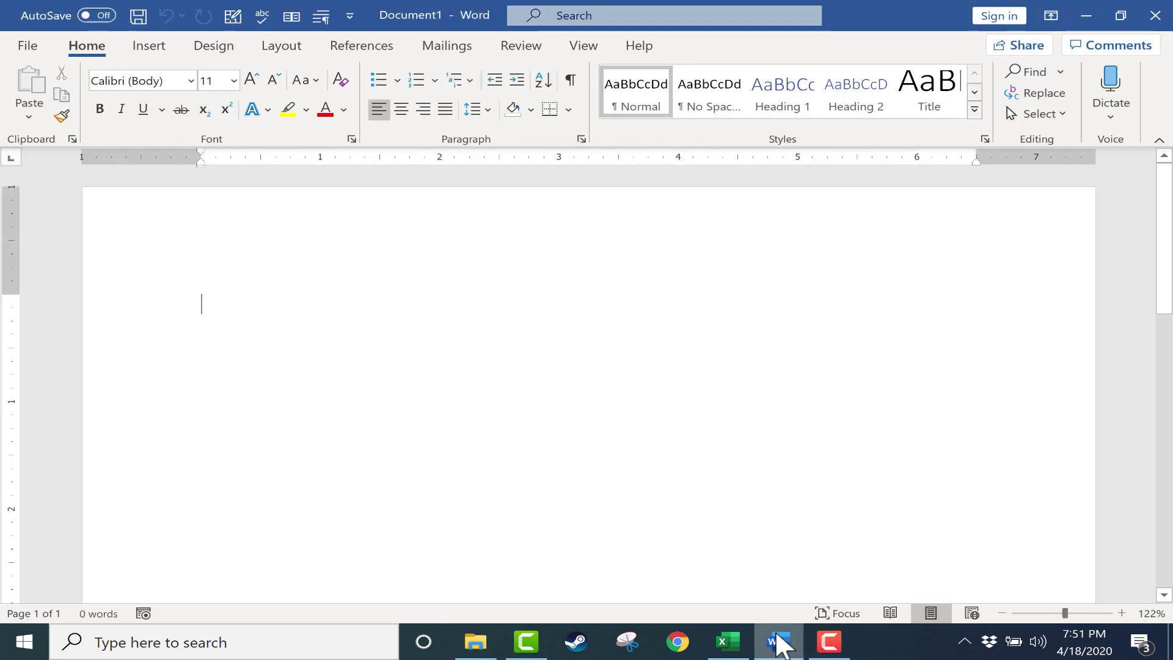
{"action": "left_click", "coordinate": [779, 642]}
{"action": "left_click_drag", "start_coordinate": [157, 228], "coordinate": [432, 381]}
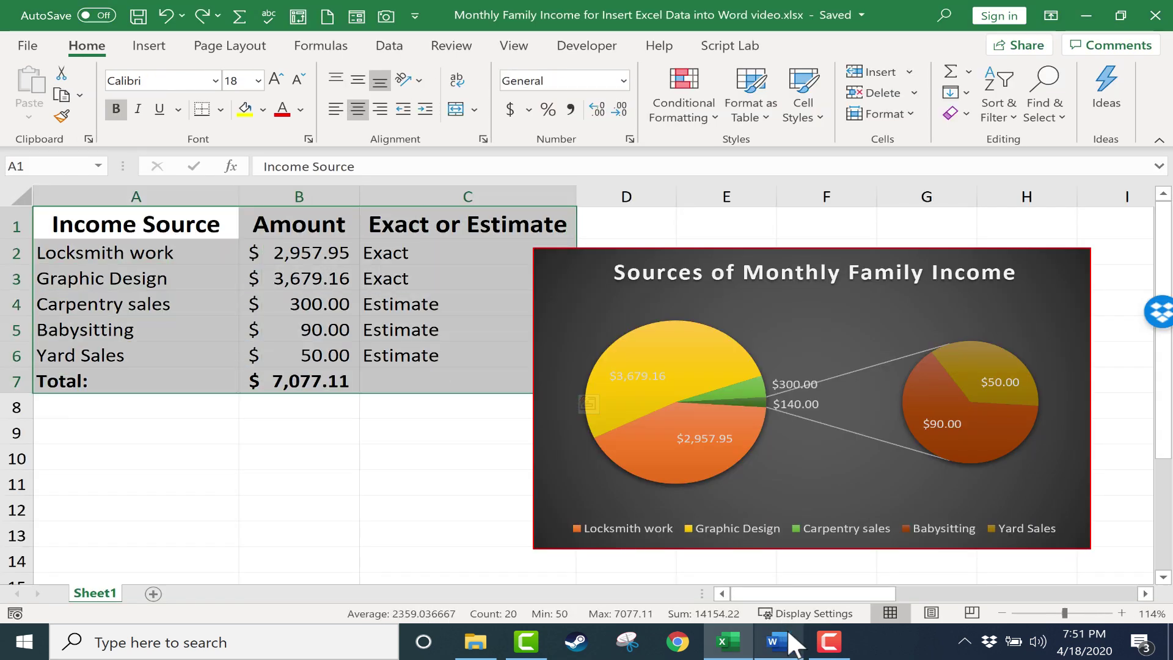
{"action": "left_click", "coordinate": [779, 642]}
{"action": "left_click", "coordinate": [730, 642]}
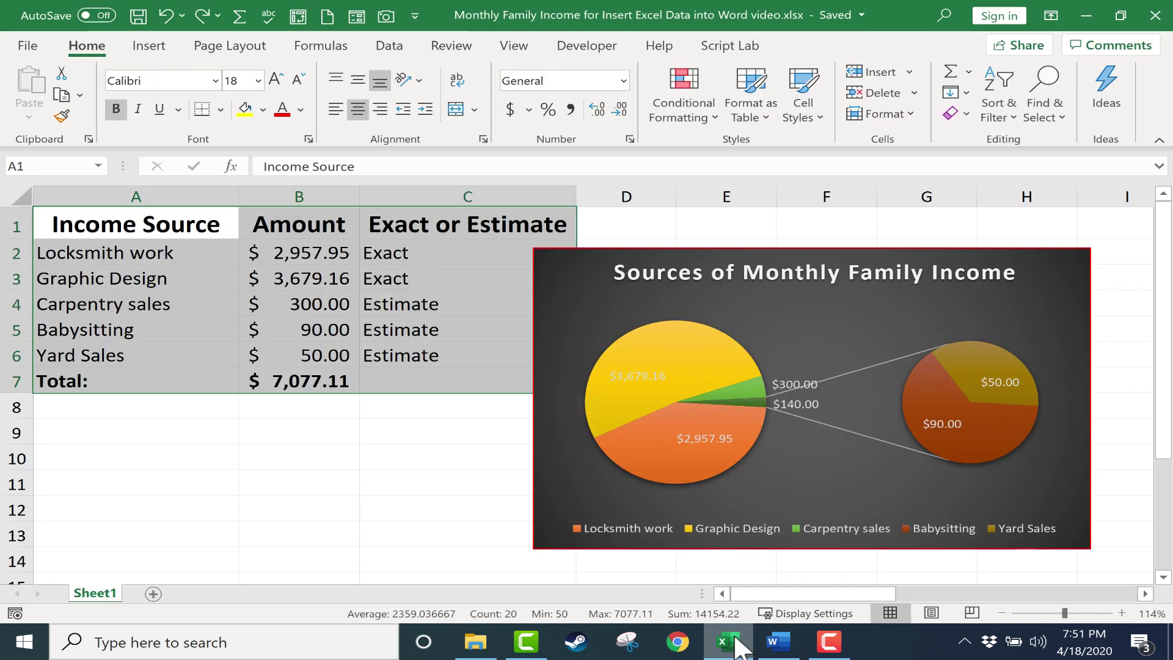
{"action": "left_click", "coordinate": [401, 456]}
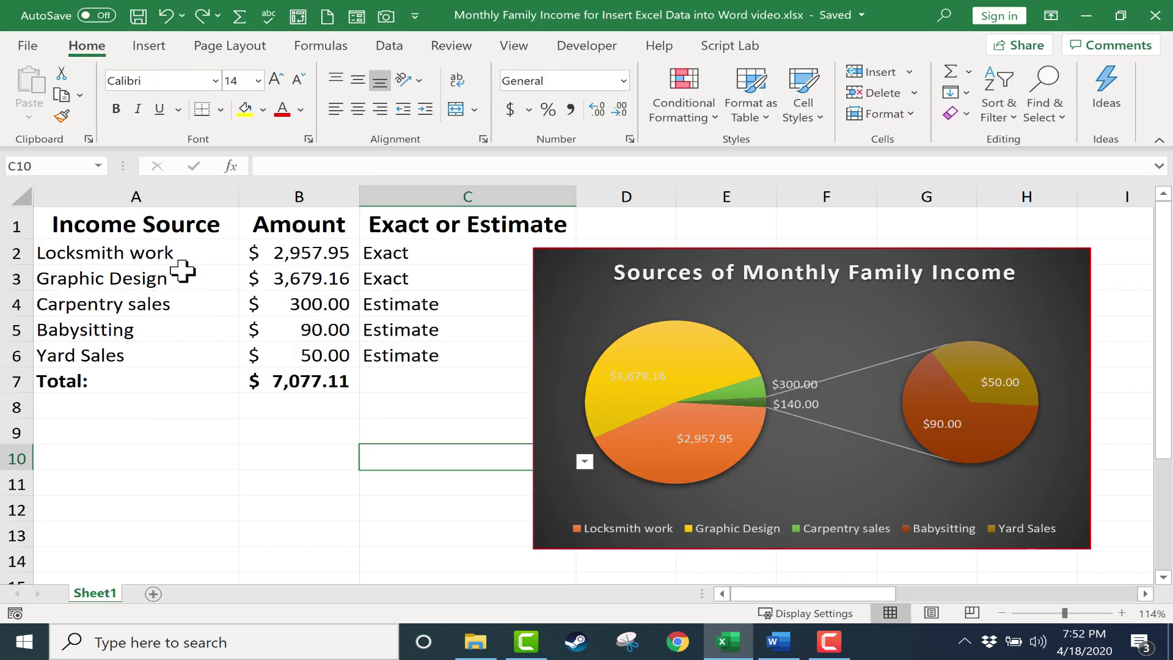
- Copy the income range A1:C7 from the Excel sheet and paste it into the blank Word document
{"action": "left_click_drag", "start_coordinate": [74, 217], "coordinate": [466, 385]}
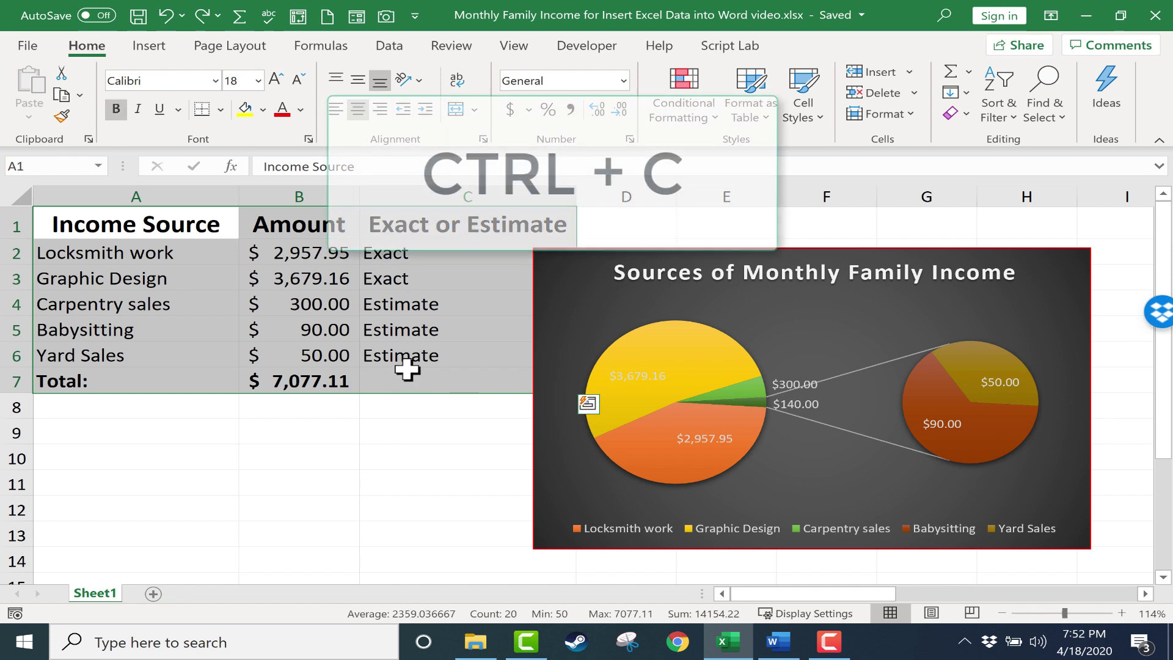
{"action": "key", "text": "ctrl+c"}
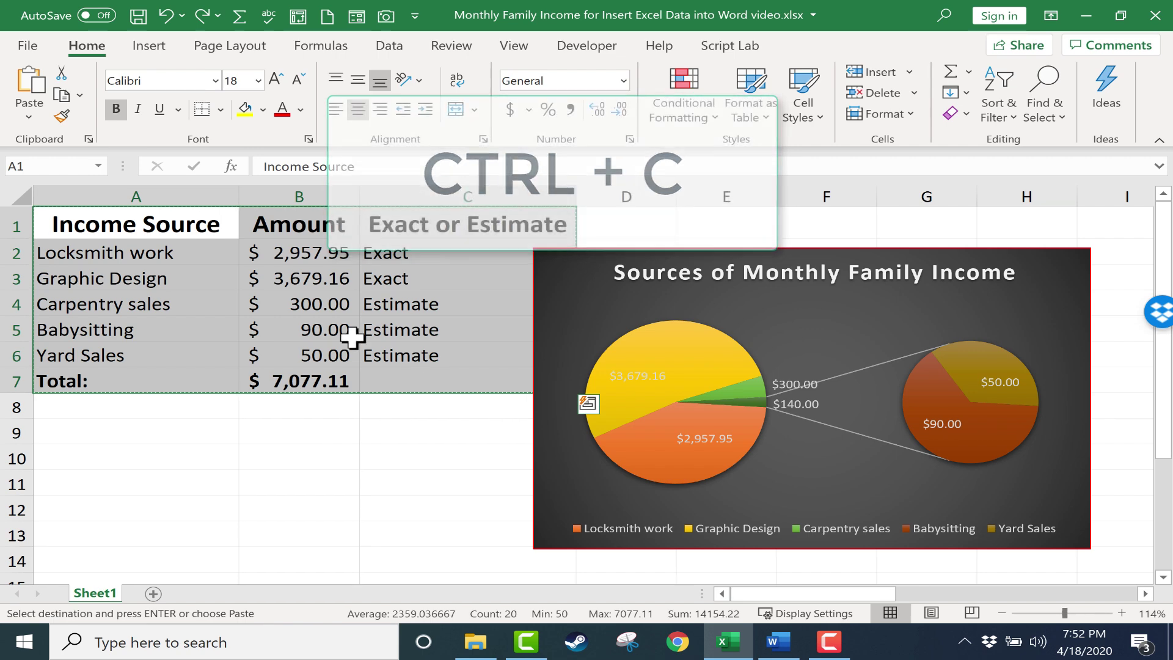
{"action": "left_click", "coordinate": [794, 646]}
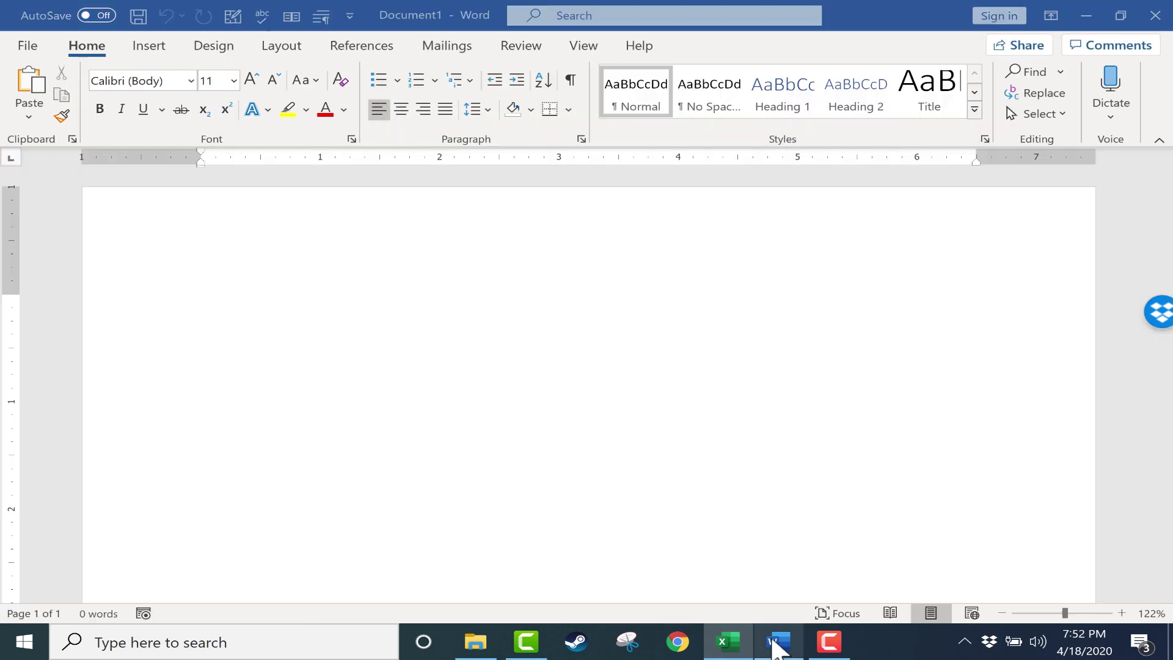
{"action": "key", "text": "ctrl+v"}
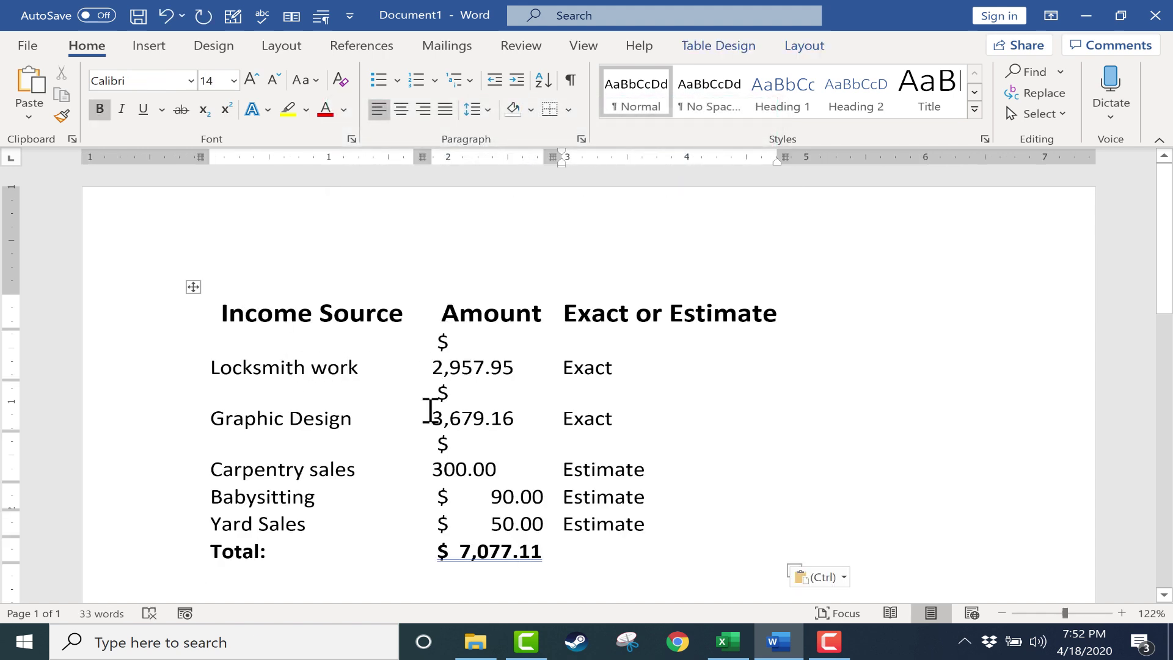
- Replace 679.16 in the pasted Graphic Design amount with 5555 and add a line break after it
{"action": "double_click", "coordinate": [502, 418]}
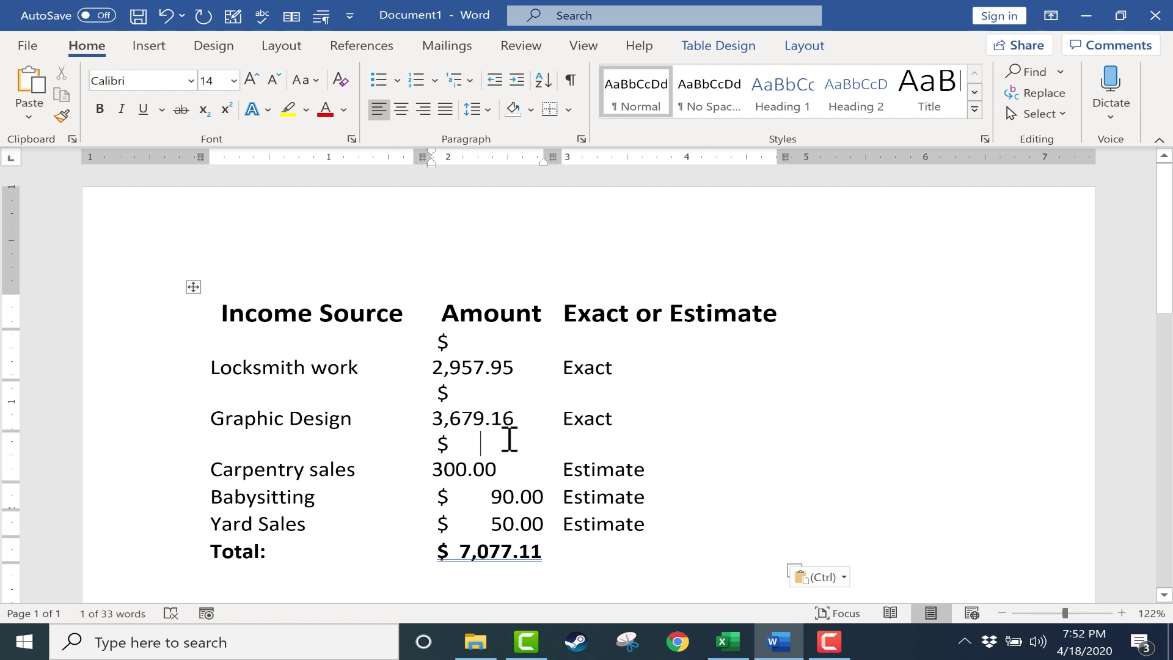
{"action": "double_click", "coordinate": [463, 420]}
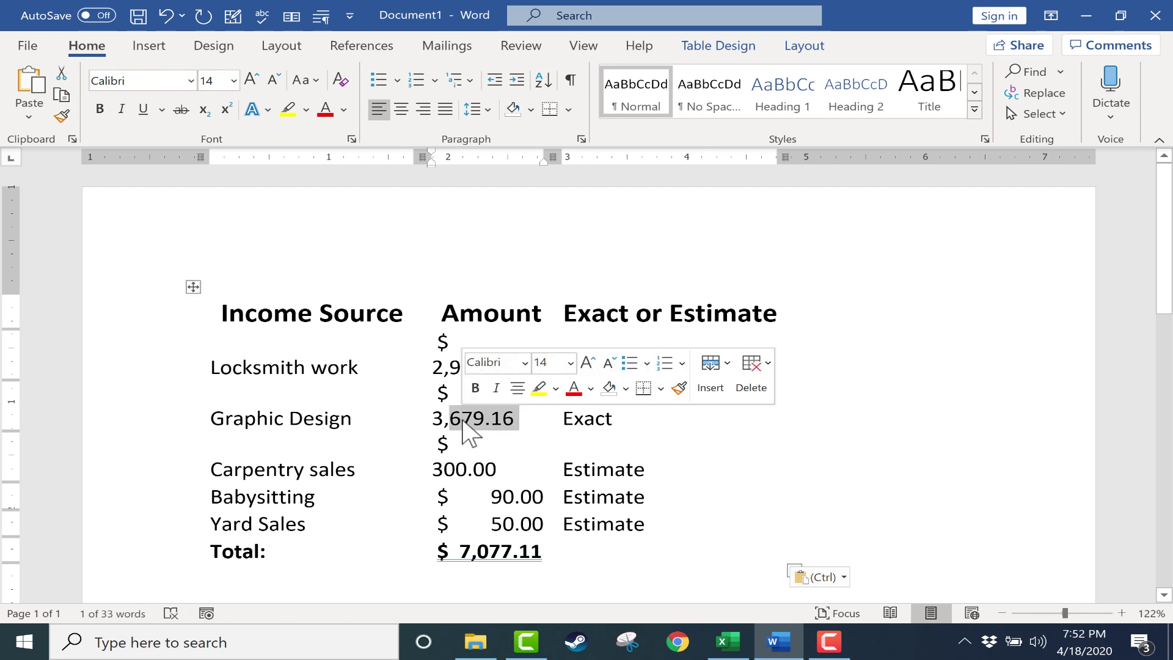
{"action": "type", "text": "555"}
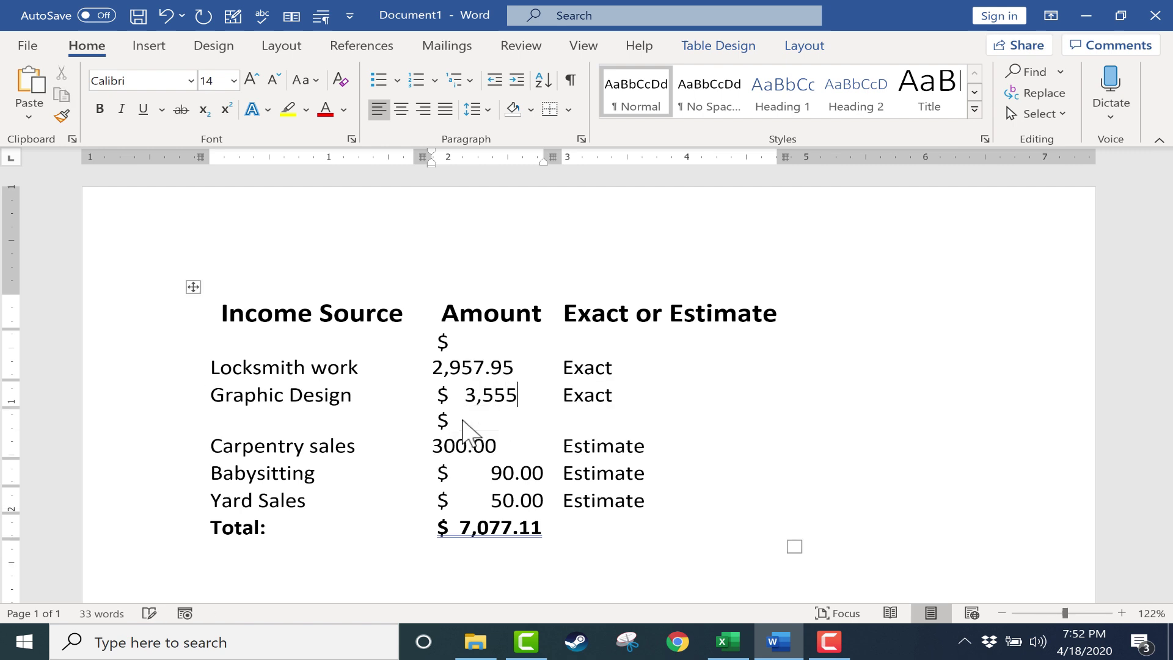
{"action": "type", "text": "5"}
{"action": "key", "text": "Return"}
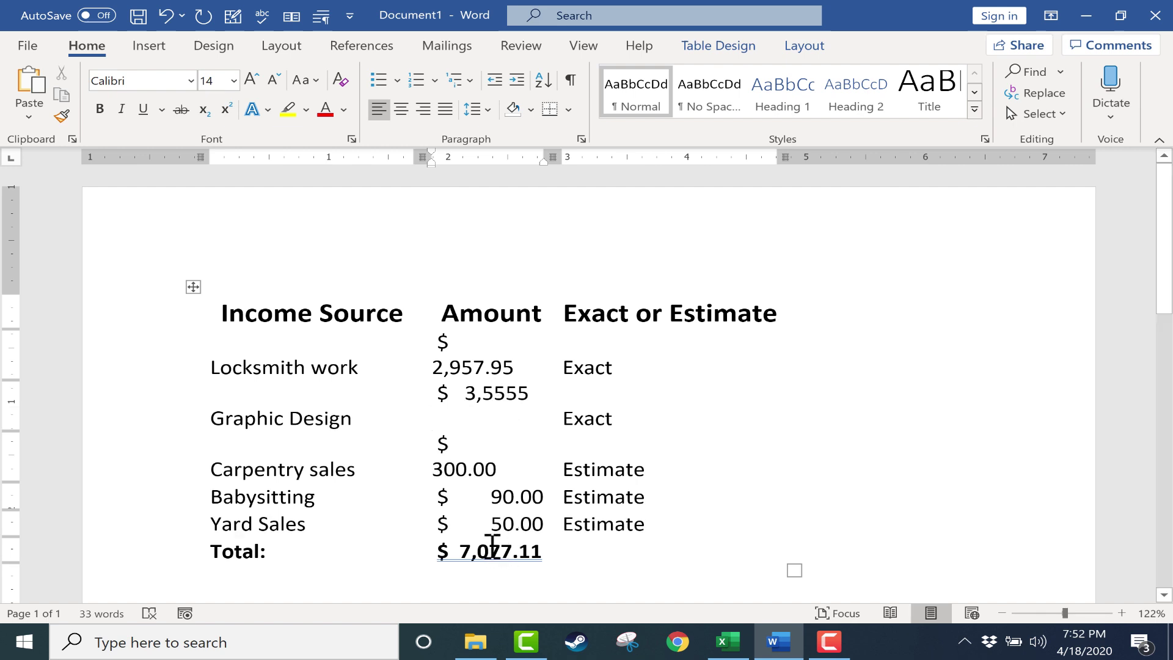
- Replace the two zeros before the decimal point in the Carpentry sales amount with "tr"
{"action": "left_click_drag", "start_coordinate": [467, 469], "coordinate": [436, 467]}
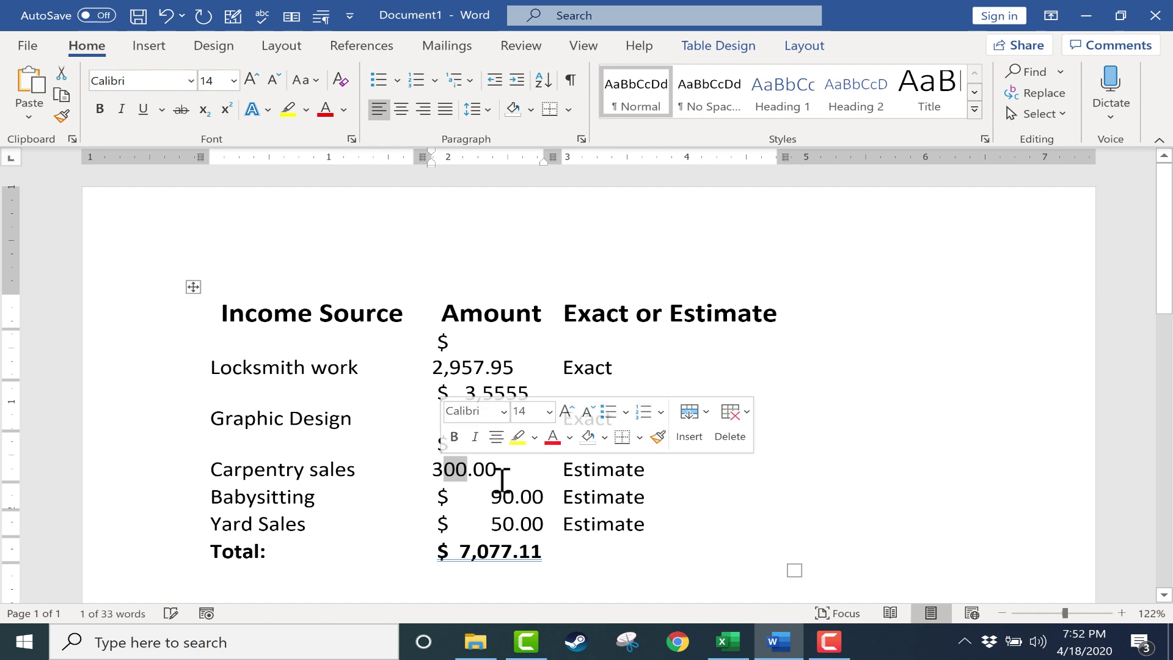
{"action": "left_click", "coordinate": [543, 494]}
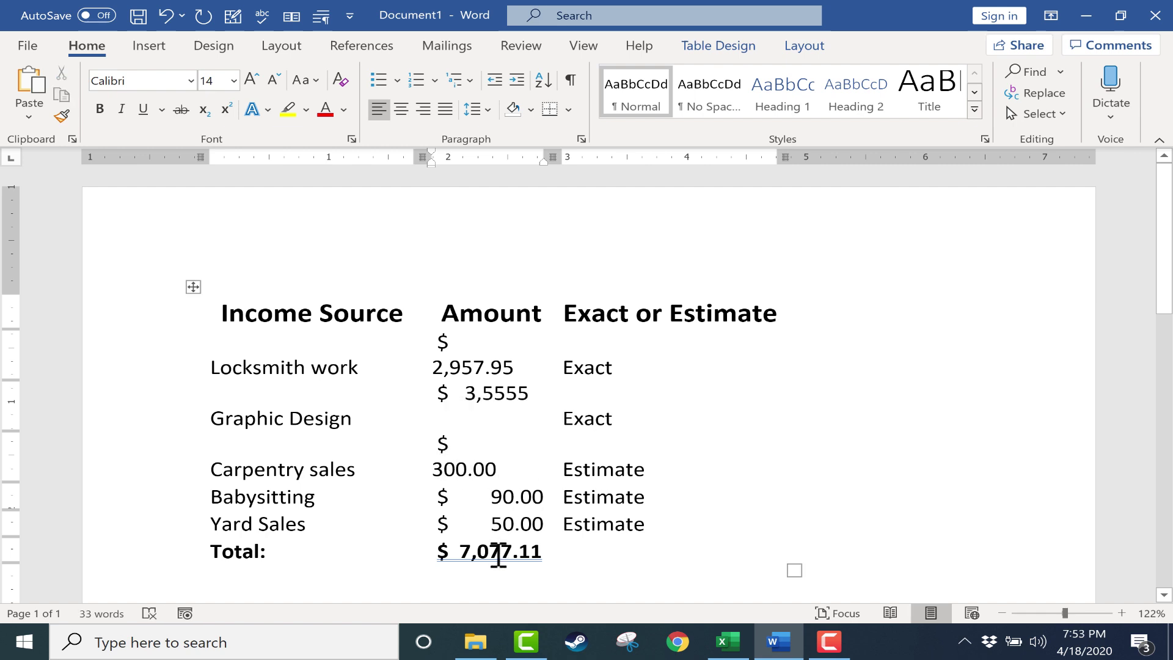
{"action": "left_click", "coordinate": [473, 470]}
{"action": "key", "text": "BackSpace"}
{"action": "key", "text": "BackSpace"}
{"action": "type", "text": "tr"}
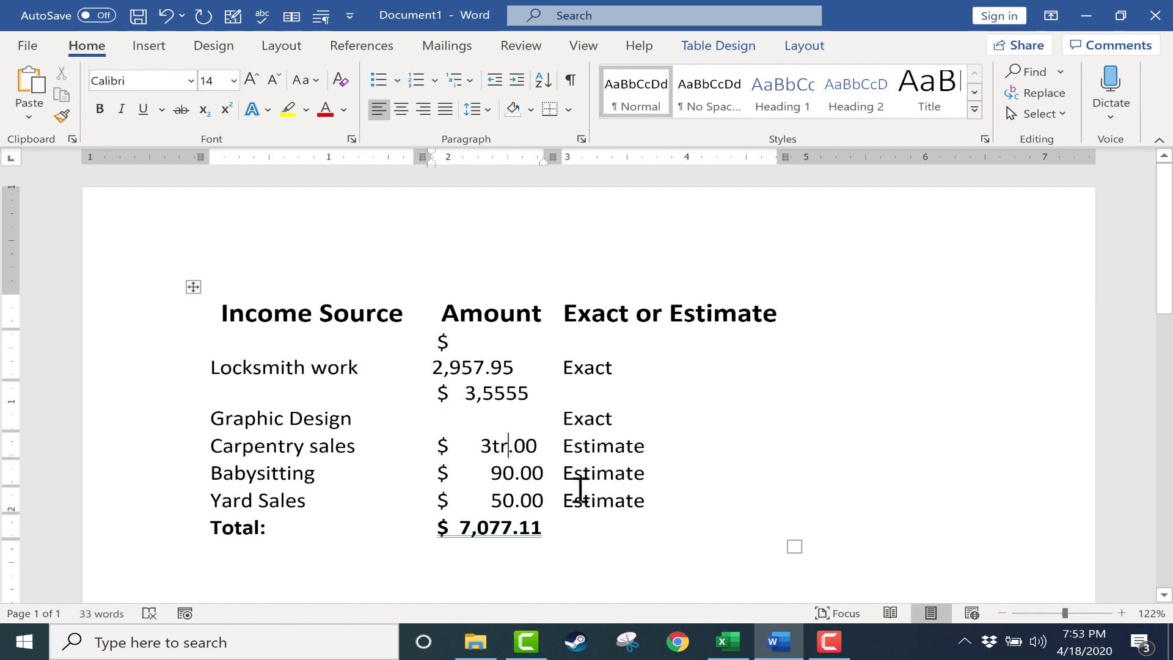
- Undo all the amount edits and the paste in the Word document
{"action": "key", "text": "ctrl+z"}
{"action": "key", "text": "ctrl+z"}
{"action": "key", "text": "ctrl+z"}
{"action": "key", "text": "ctrl+z"}
{"action": "key", "text": "ctrl+z"}
{"action": "key", "text": "ctrl+z"}
{"action": "key", "text": "ctrl+z"}
{"action": "key", "text": "ctrl+z"}
{"action": "key", "text": "ctrl+z"}
{"action": "key", "text": "ctrl+z"}
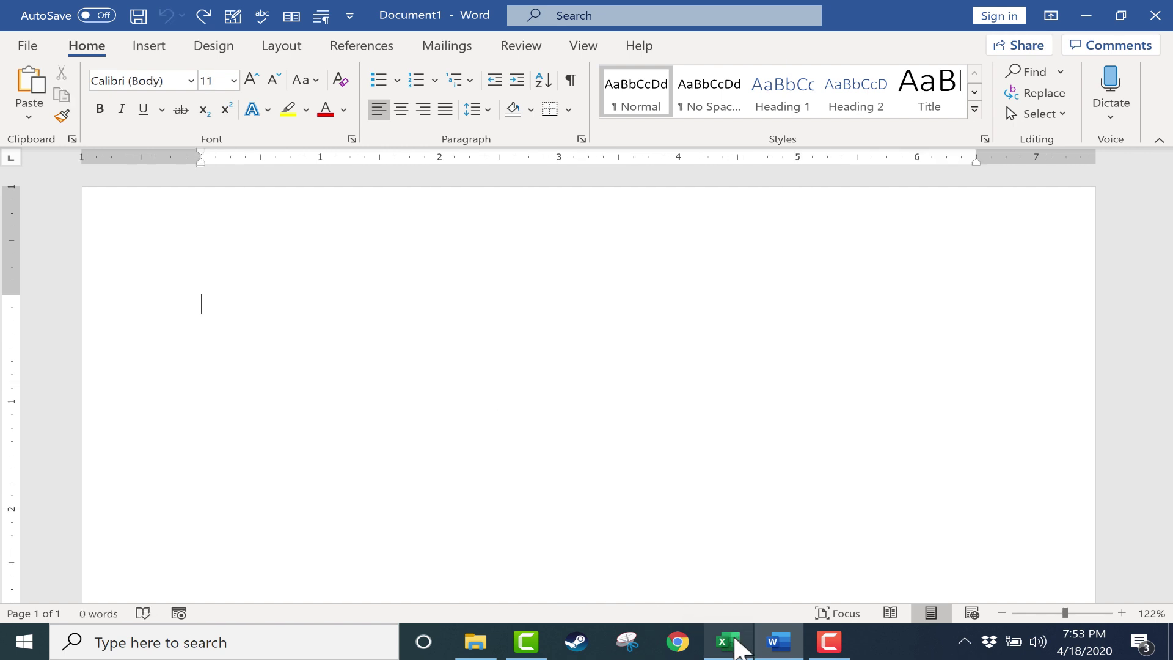
- Switch to Excel and convert the income range A1:C7 into a table with headers
{"action": "left_click", "coordinate": [735, 640]}
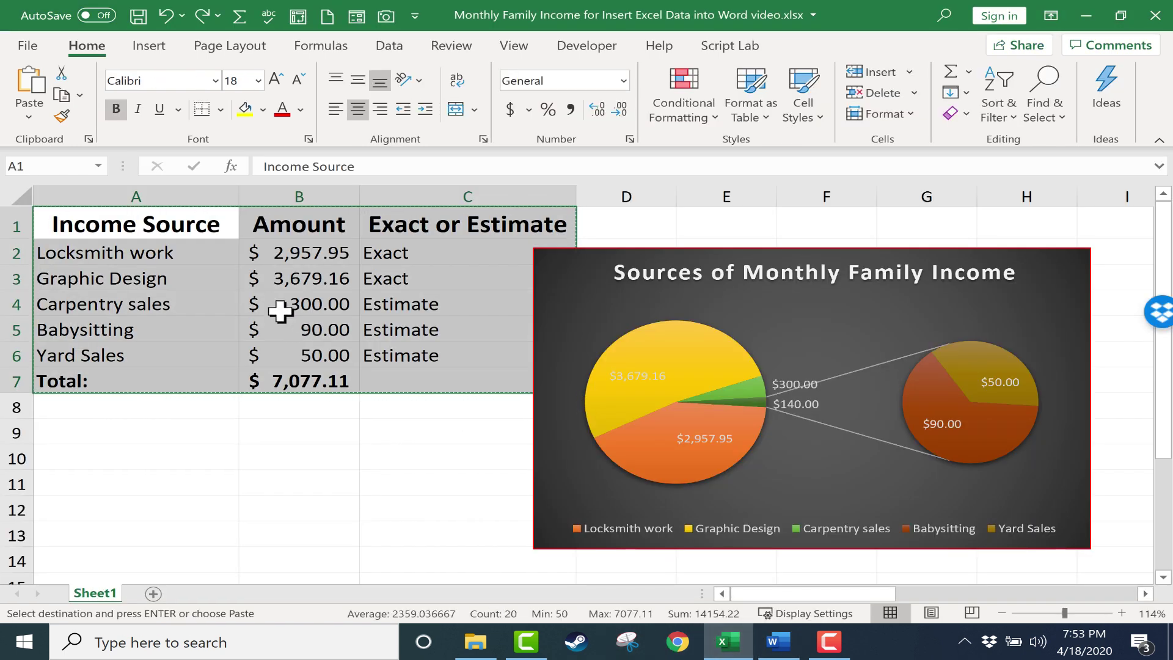
{"action": "left_click", "coordinate": [147, 49]}
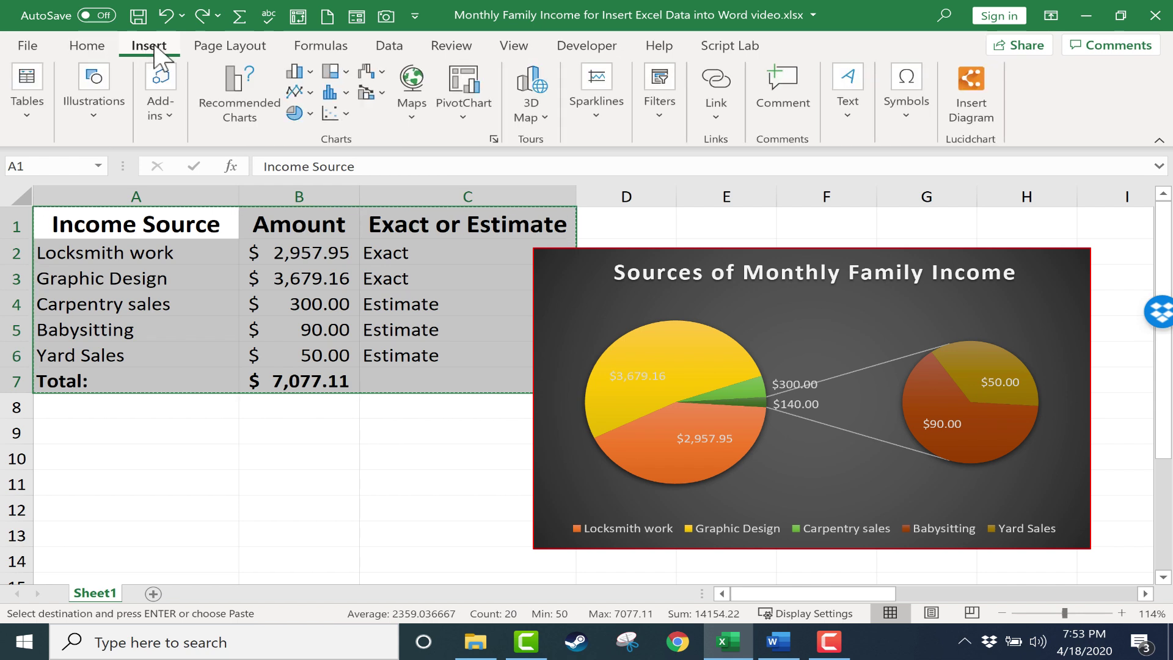
{"action": "left_click", "coordinate": [35, 82]}
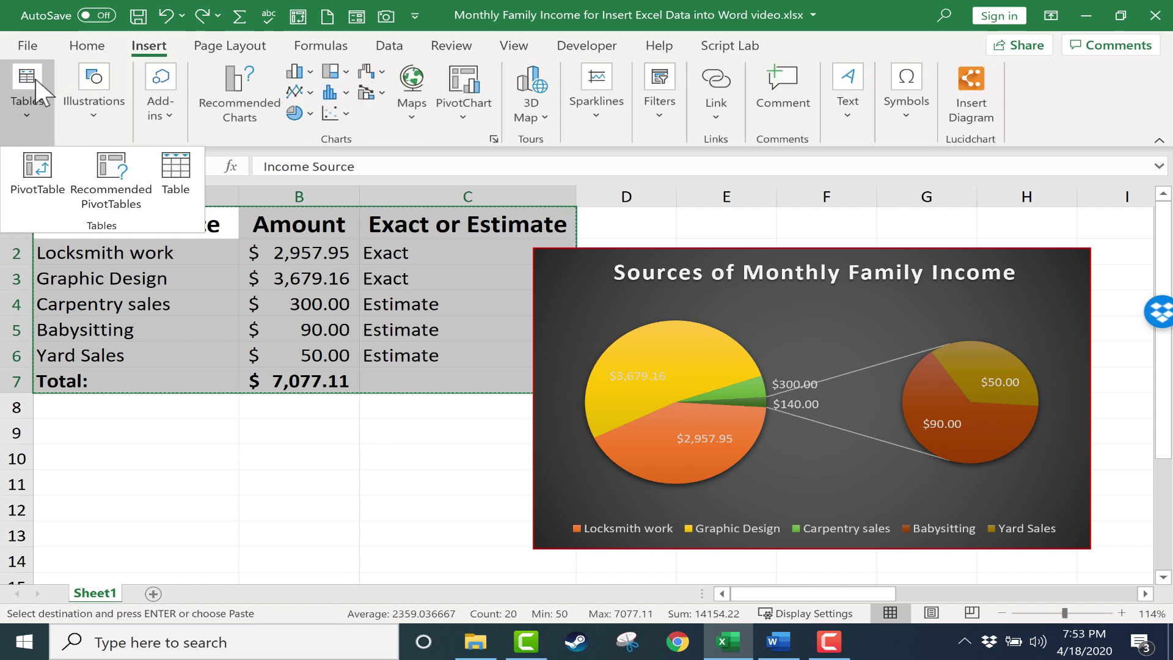
{"action": "left_click", "coordinate": [177, 174]}
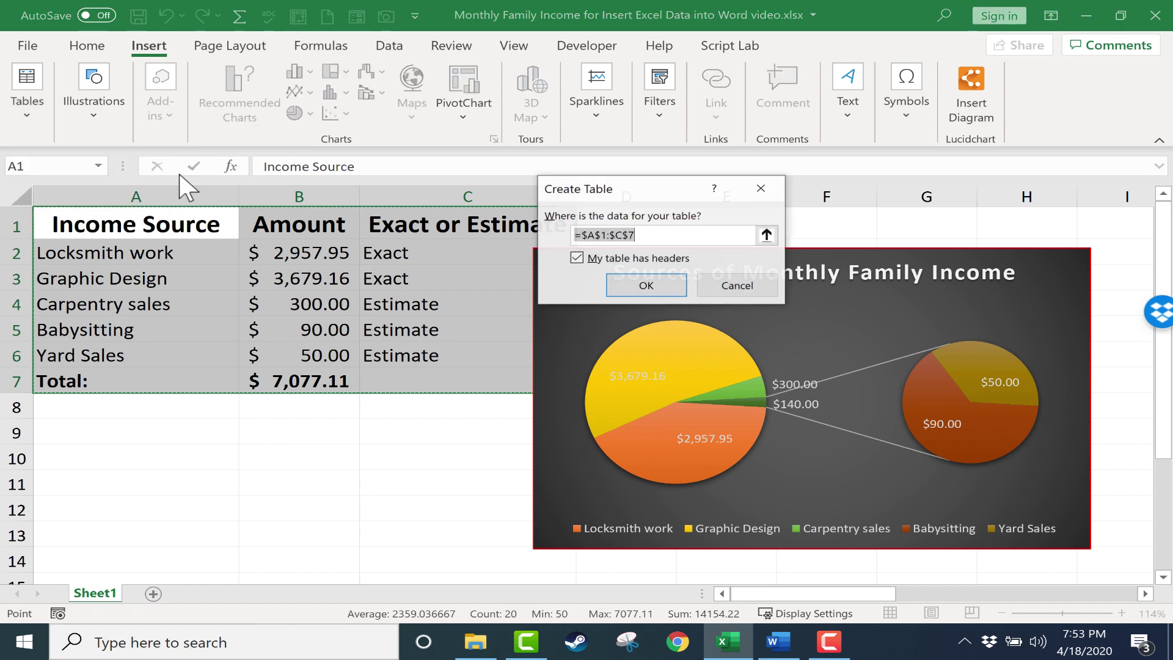
{"action": "left_click", "coordinate": [660, 286]}
{"action": "left_click", "coordinate": [303, 482]}
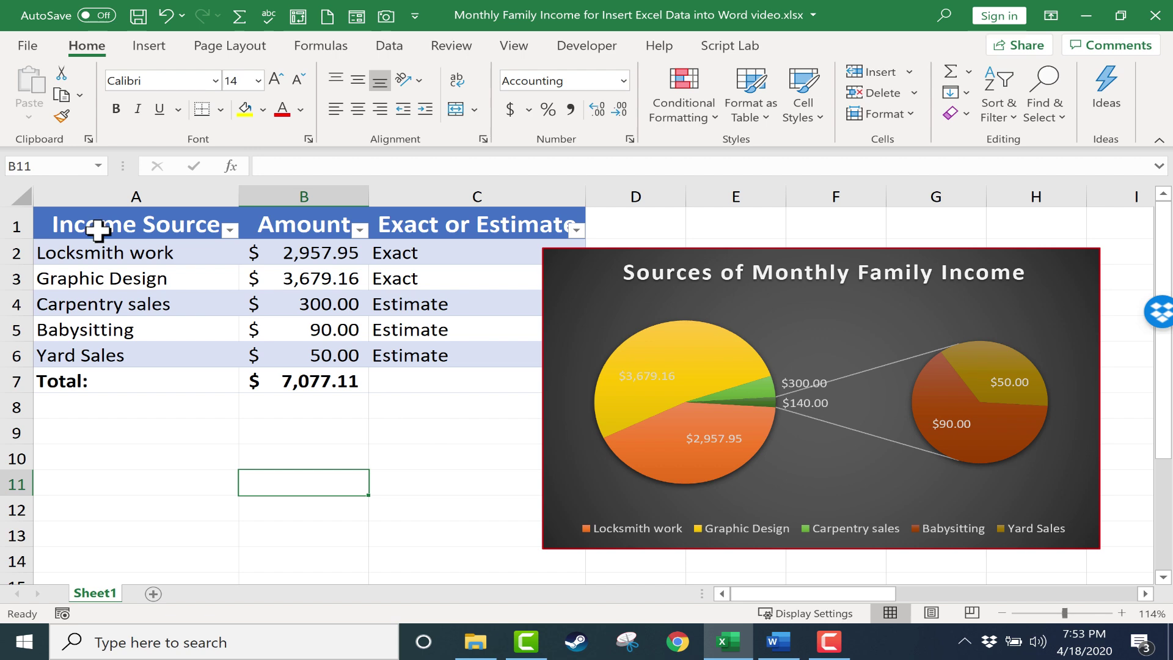
- Copy the formatted income table A1:C7 and paste it into the blank Word document
{"action": "left_click_drag", "start_coordinate": [96, 230], "coordinate": [428, 382]}
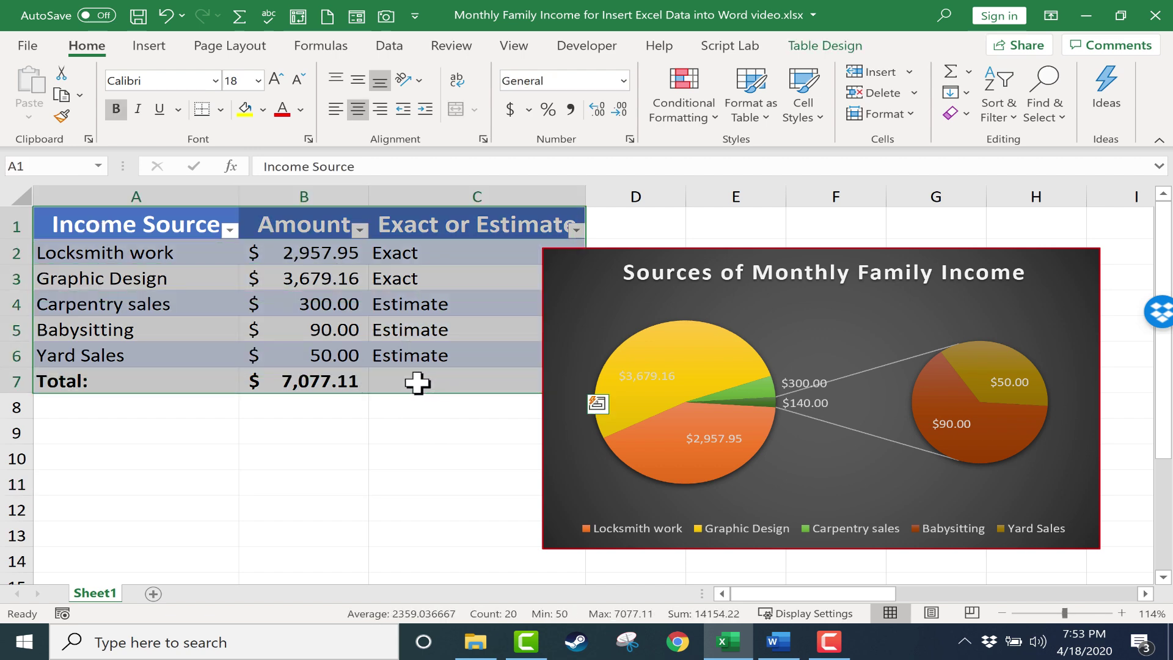
{"action": "key", "text": "ctrl+c"}
{"action": "left_click", "coordinate": [777, 642]}
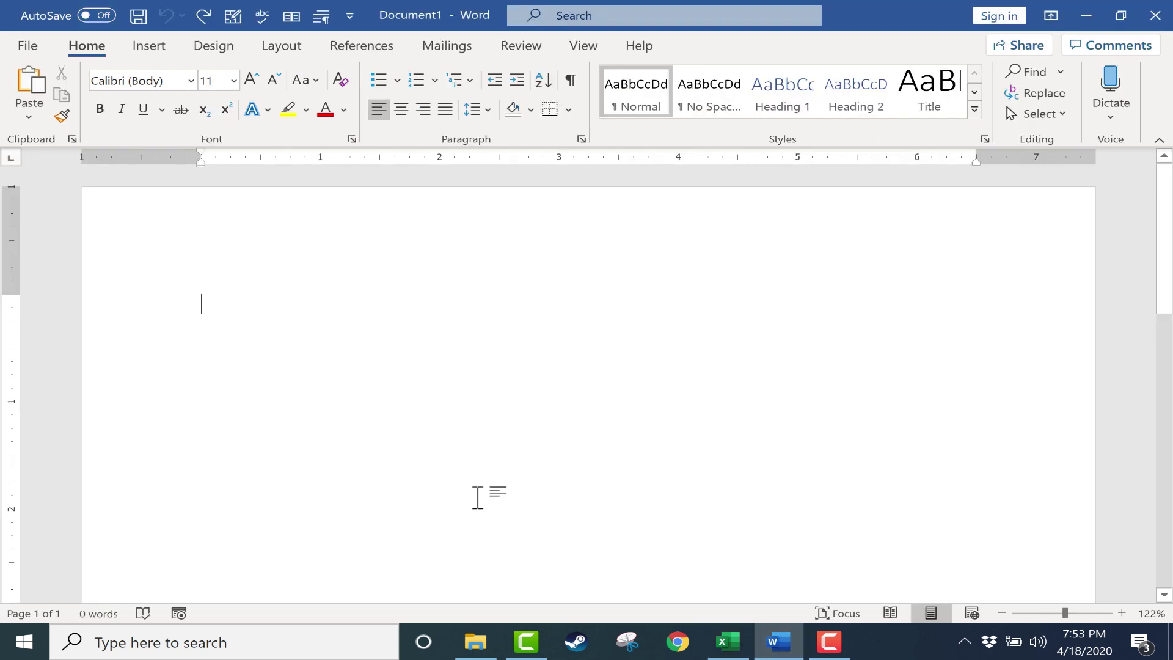
{"action": "key", "text": "ctrl+v"}
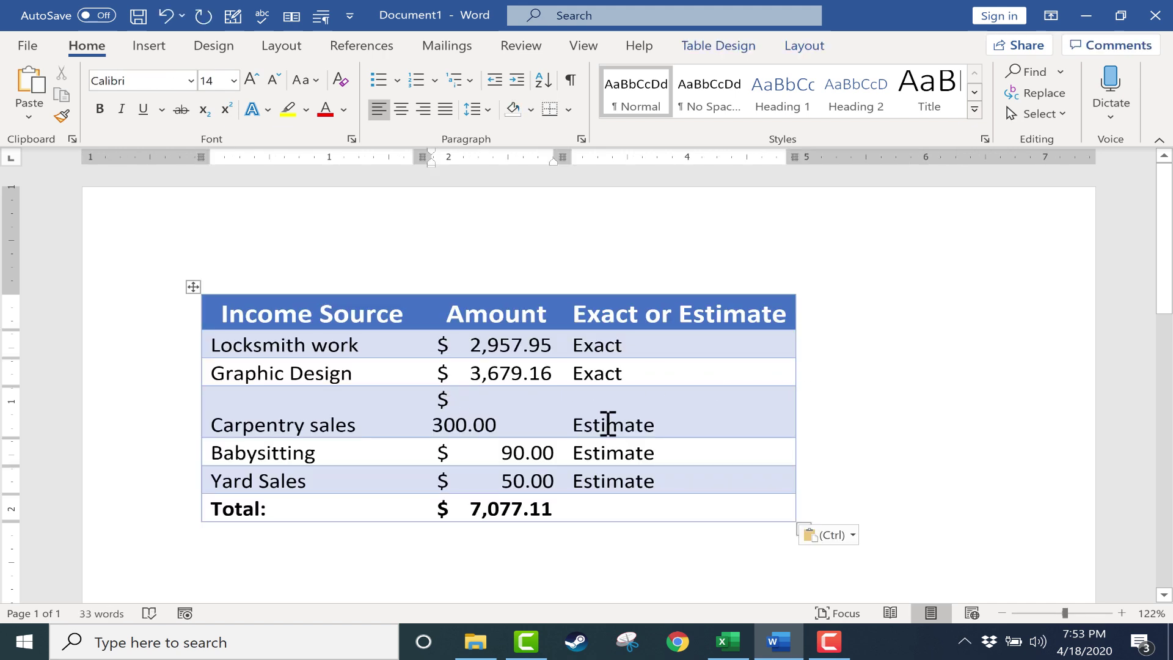
- Try editing the pasted Word table by setting Graphic Design to 3,649.16 and Yard Sales to 540.00
{"action": "key", "text": "BackSpace"}
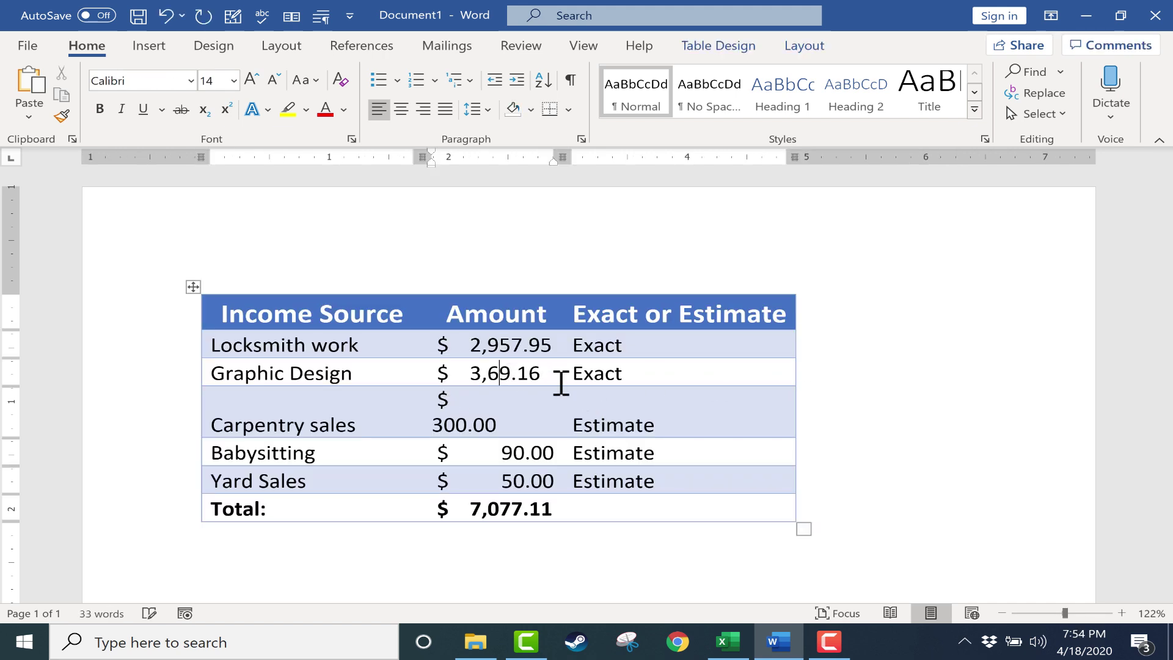
{"action": "type", "text": "4"}
{"action": "key", "text": "Return"}
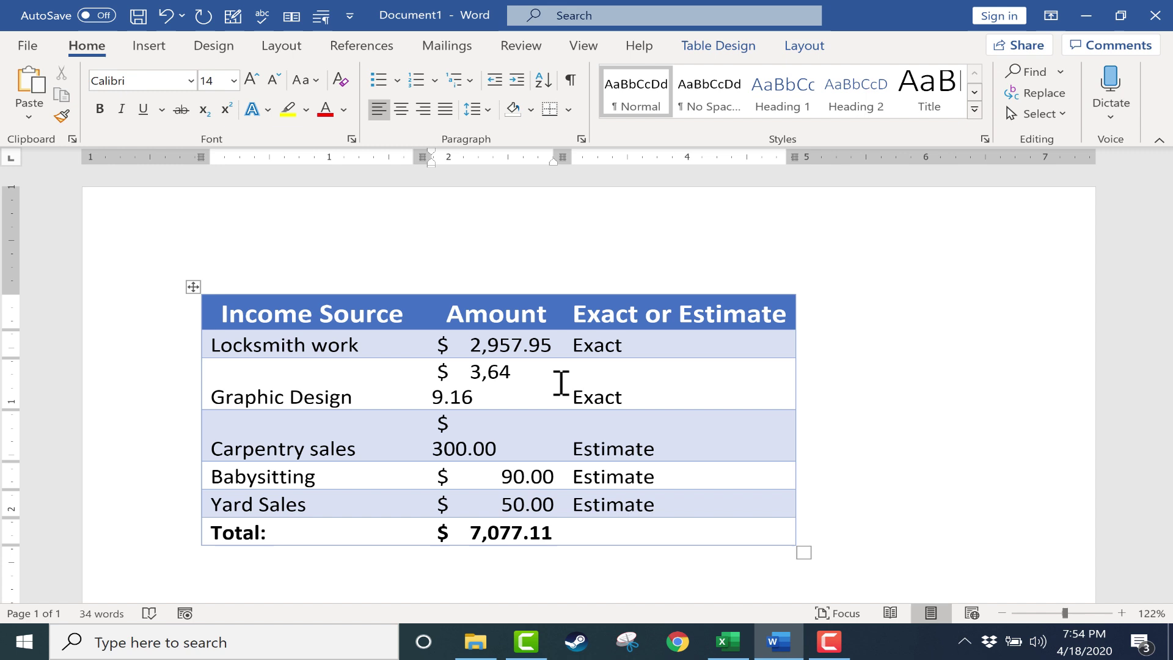
{"action": "key", "text": "BackSpace"}
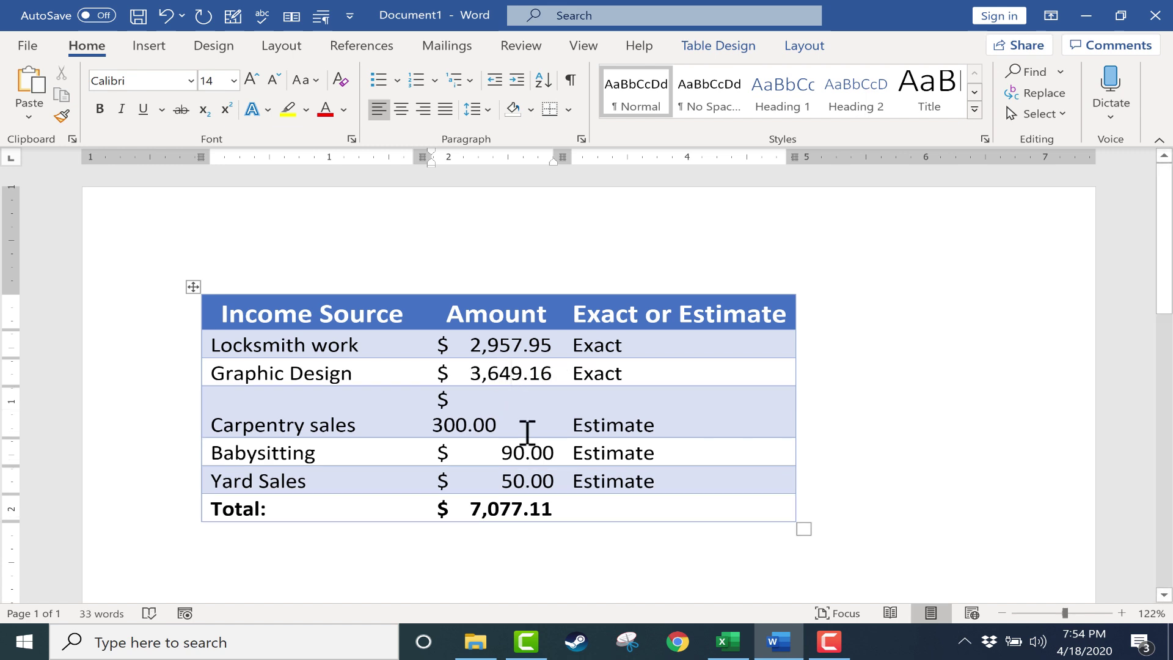
{"action": "left_click", "coordinate": [517, 476]}
{"action": "type", "text": "4"}
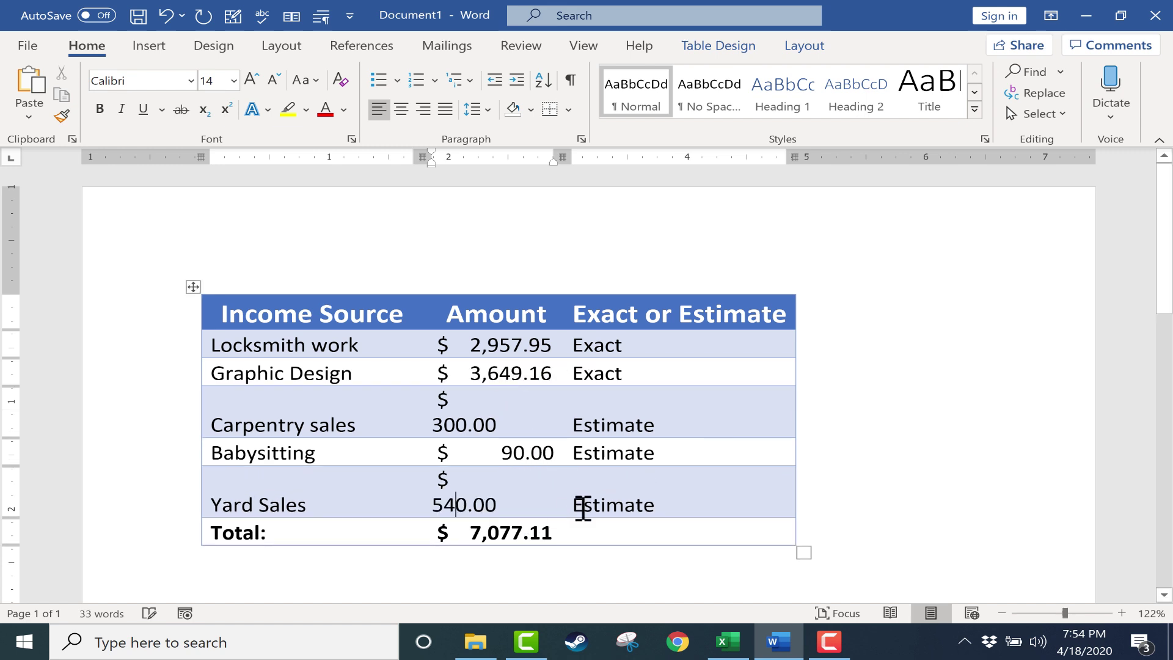
{"action": "key", "text": "BackSpace"}
- Copy the whole income table A1:C7 in Excel again and switch to the blank Word document
{"action": "key", "text": "alt+Tab"}
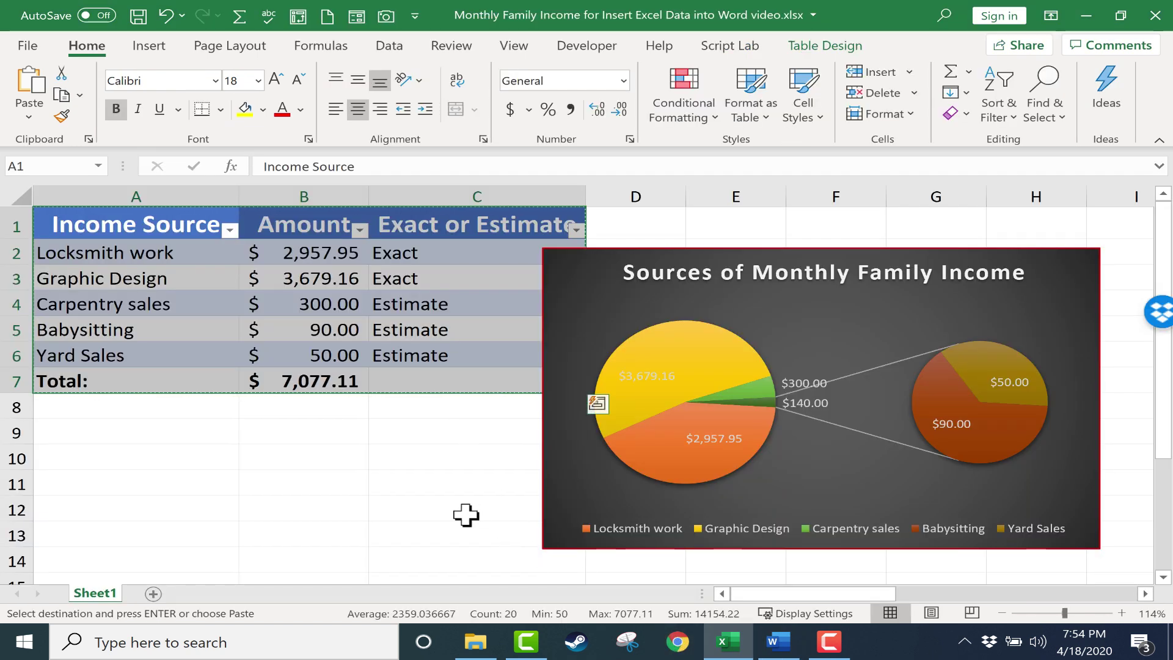
{"action": "left_click", "coordinate": [426, 440]}
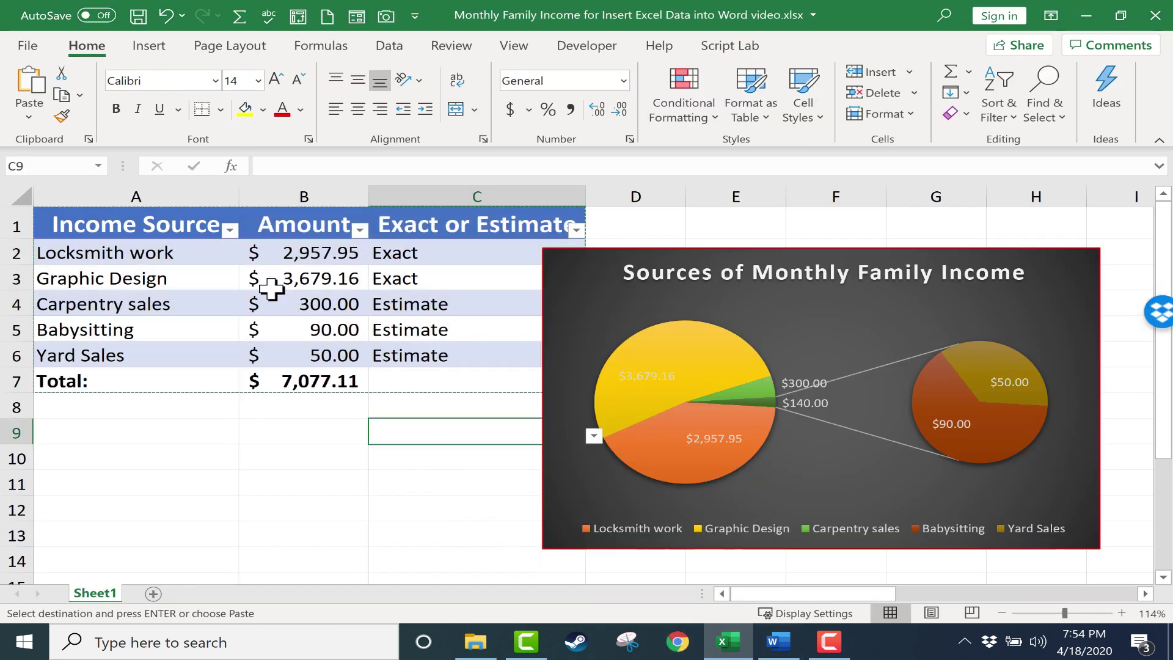
{"action": "left_click_drag", "start_coordinate": [149, 227], "coordinate": [479, 375]}
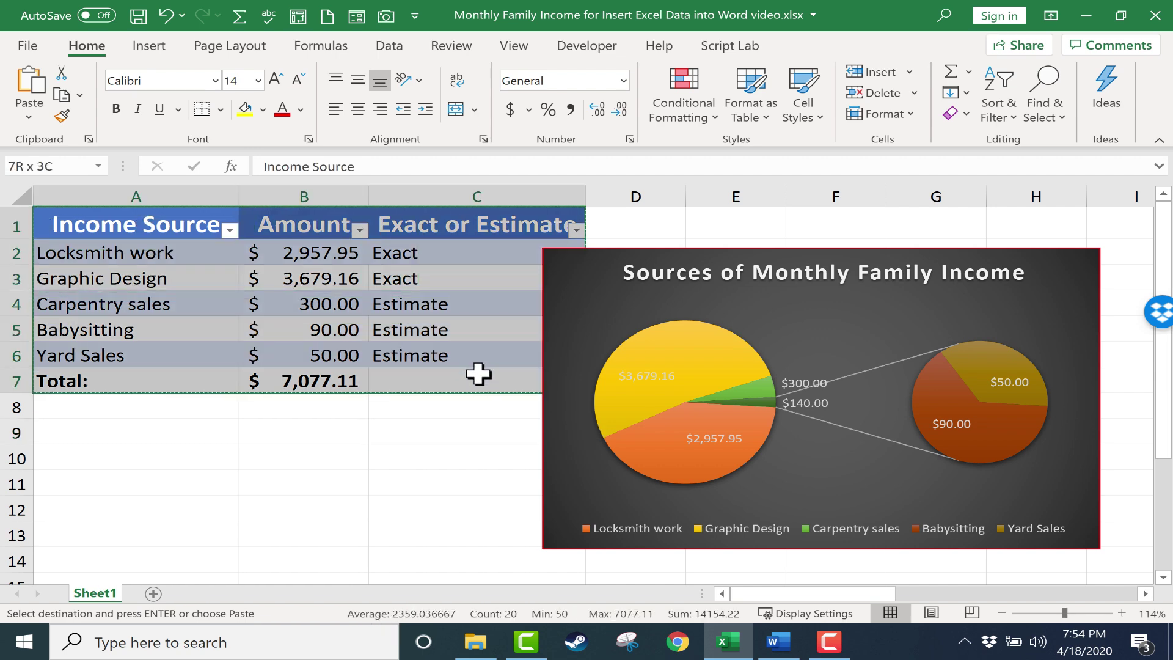
{"action": "left_click", "coordinate": [778, 641]}
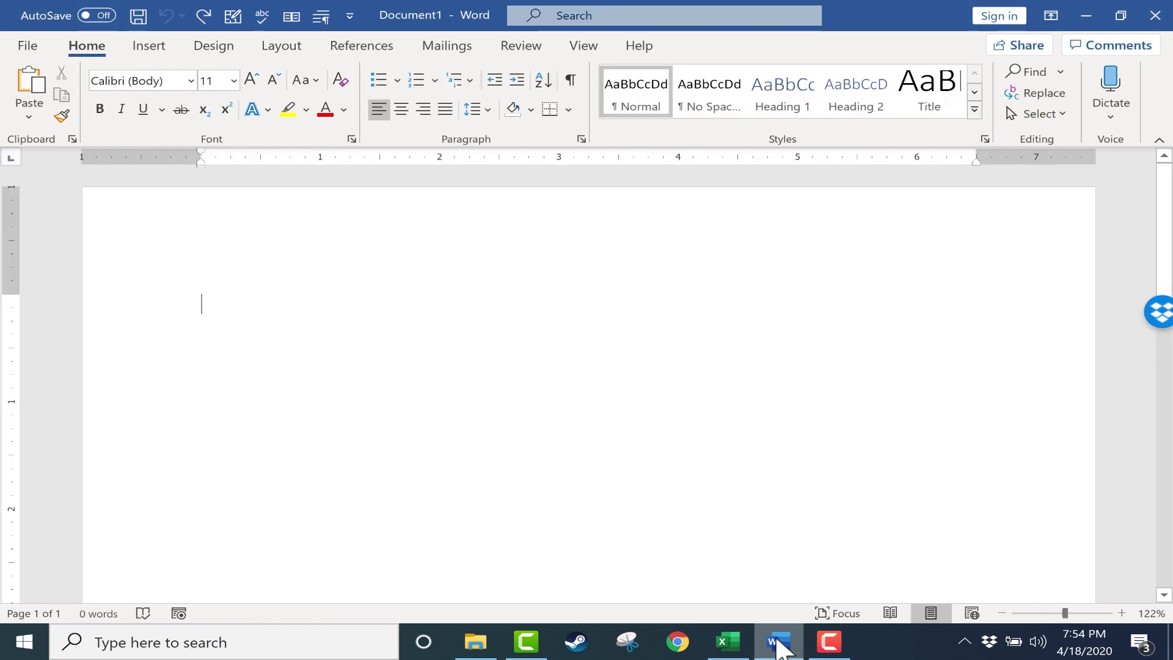
- Insert the copied income table into the blank document with Paste Special as a Microsoft Excel Worksheet Object
{"action": "left_click", "coordinate": [32, 117]}
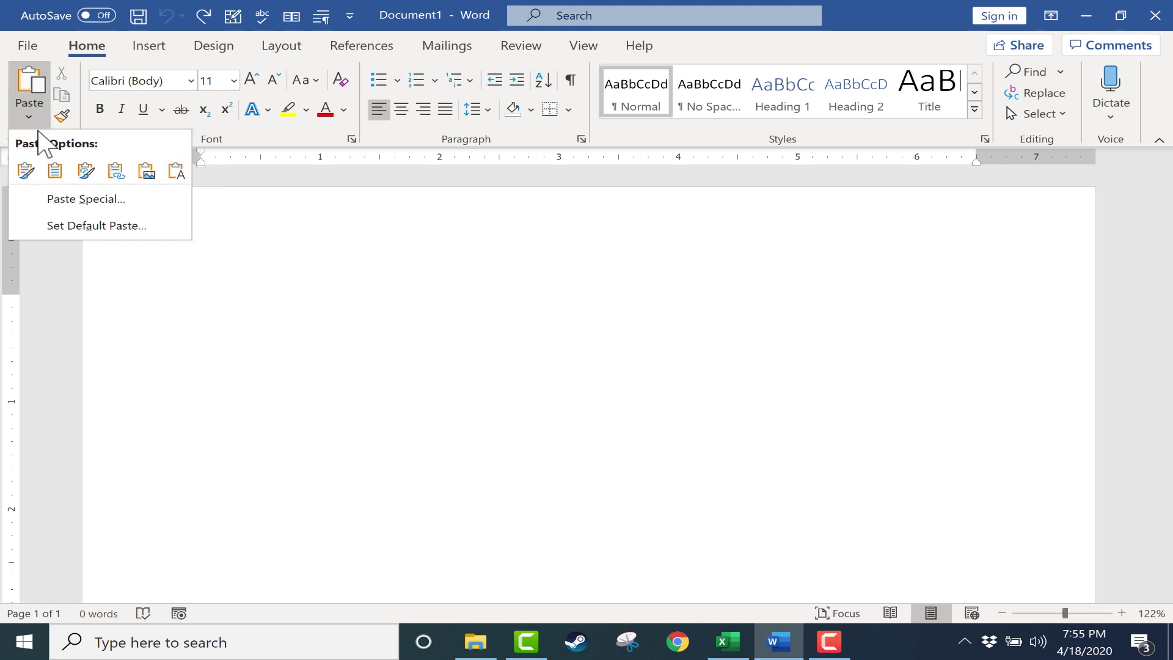
{"action": "left_click", "coordinate": [73, 199]}
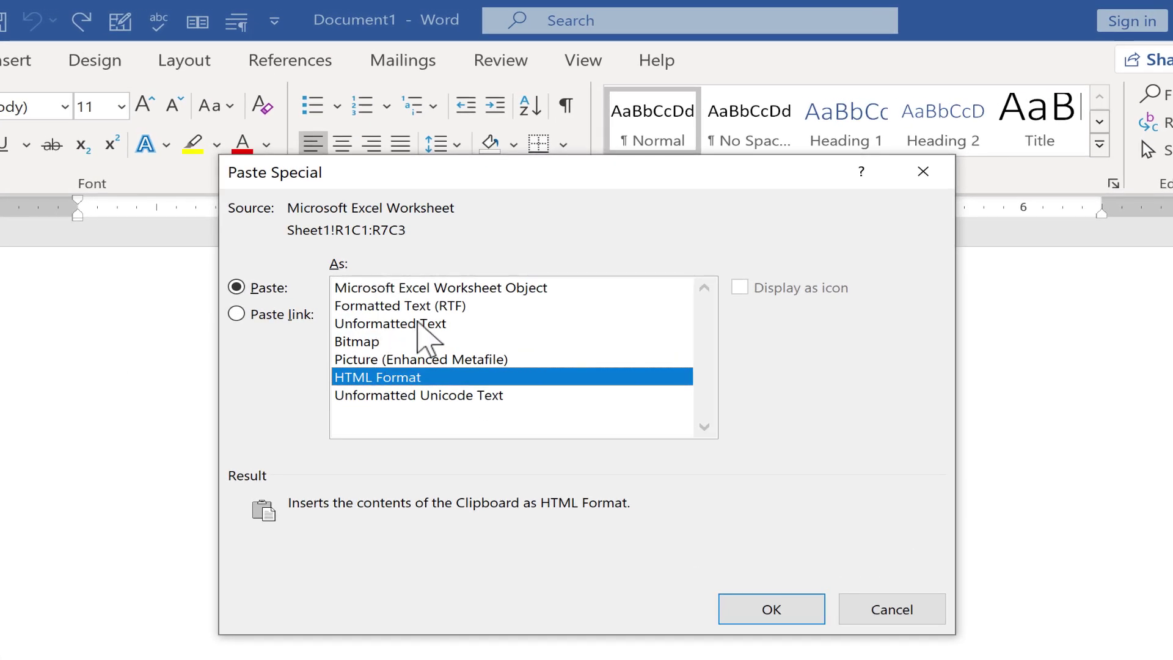
{"action": "left_click", "coordinate": [364, 287]}
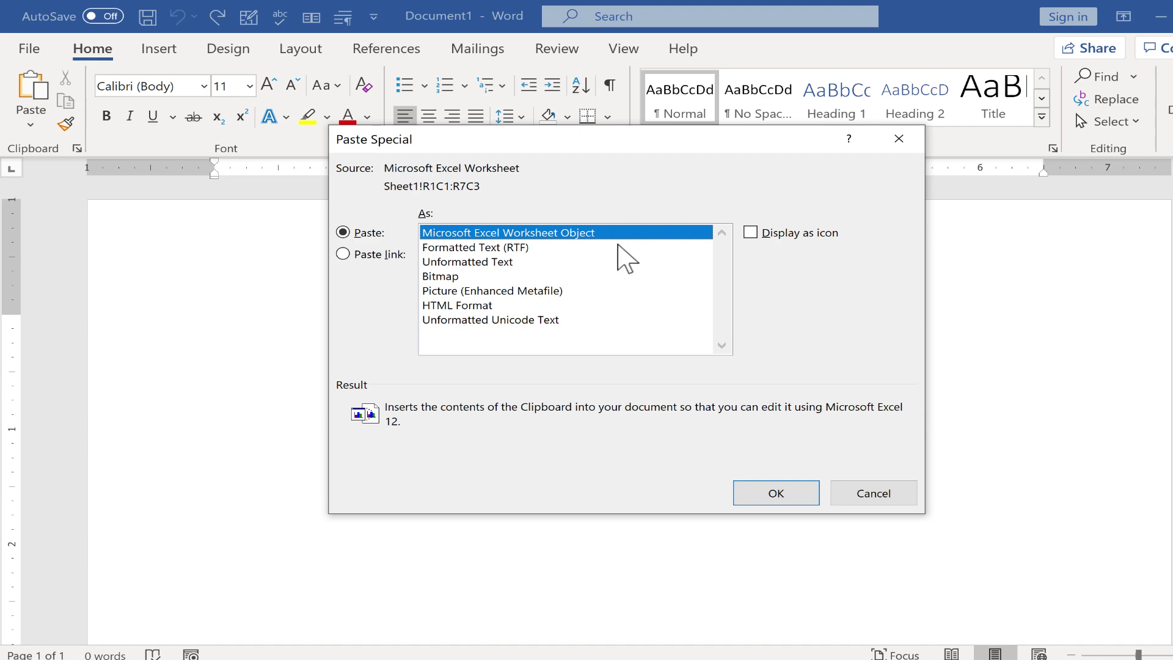
{"action": "left_click", "coordinate": [779, 498]}
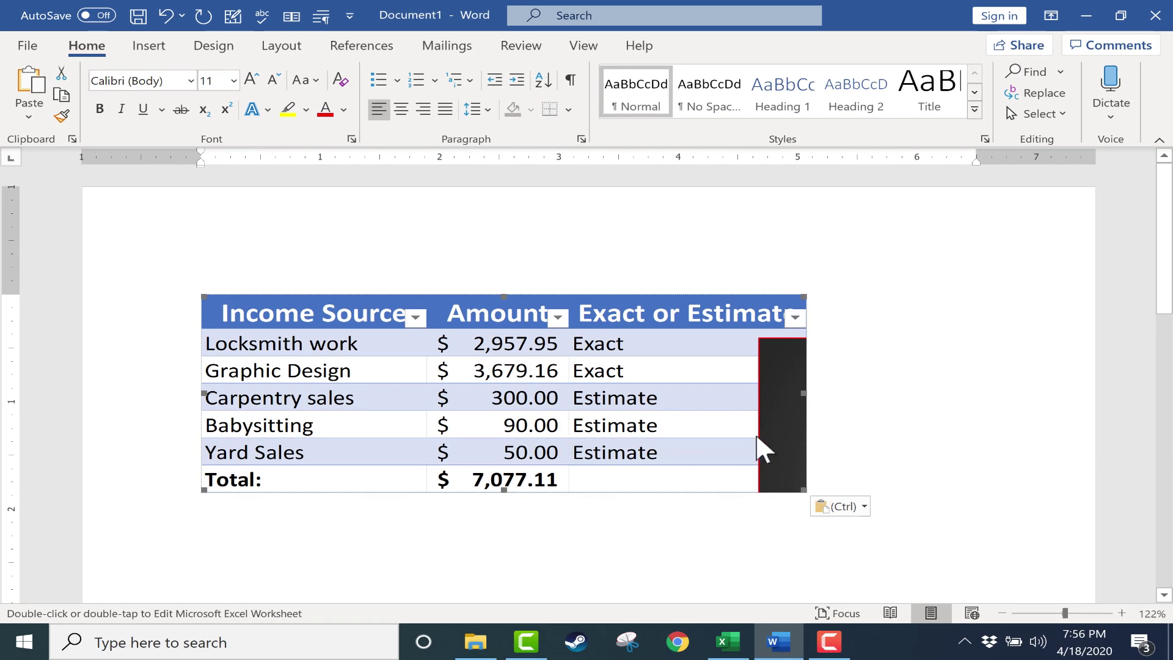
- Open the embedded worksheet object for editing and set the Graphic Design amount in B3 to 5679.16
{"action": "left_click", "coordinate": [804, 399]}
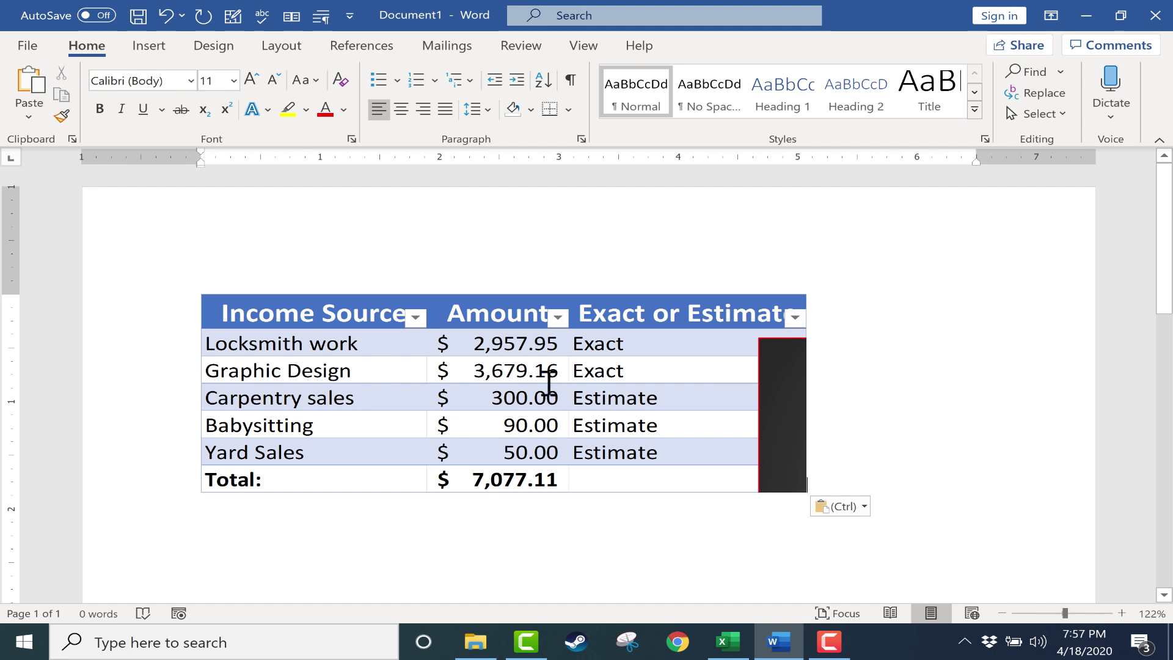
{"action": "left_click", "coordinate": [525, 419]}
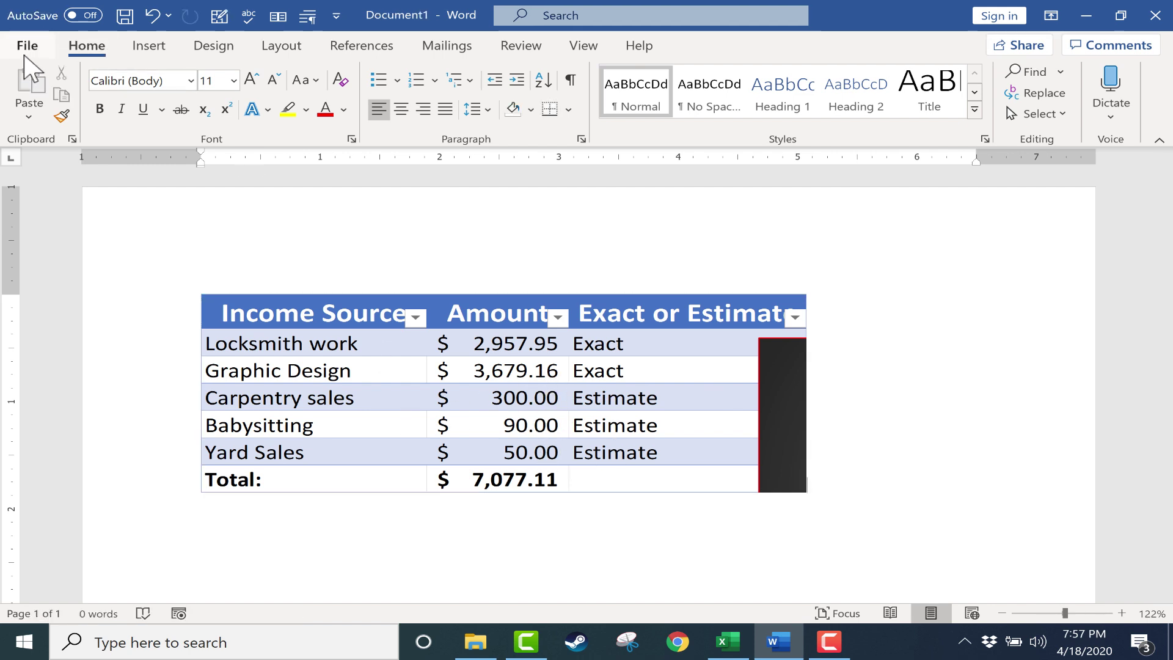
{"action": "left_click", "coordinate": [448, 419]}
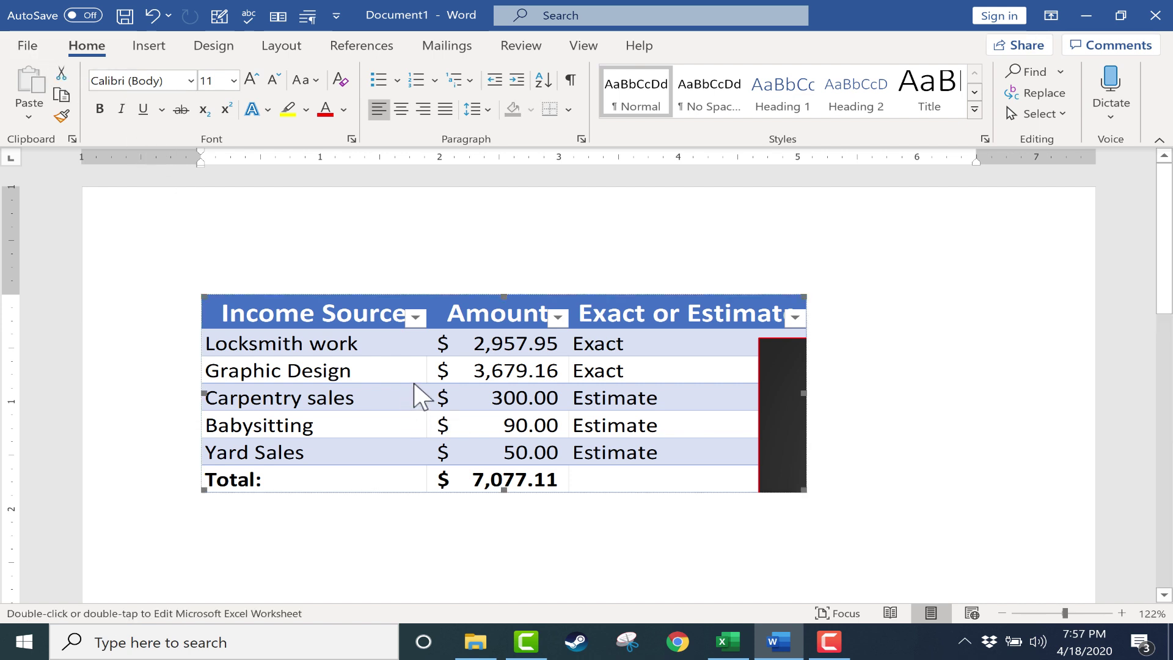
{"action": "double_click", "coordinate": [525, 373]}
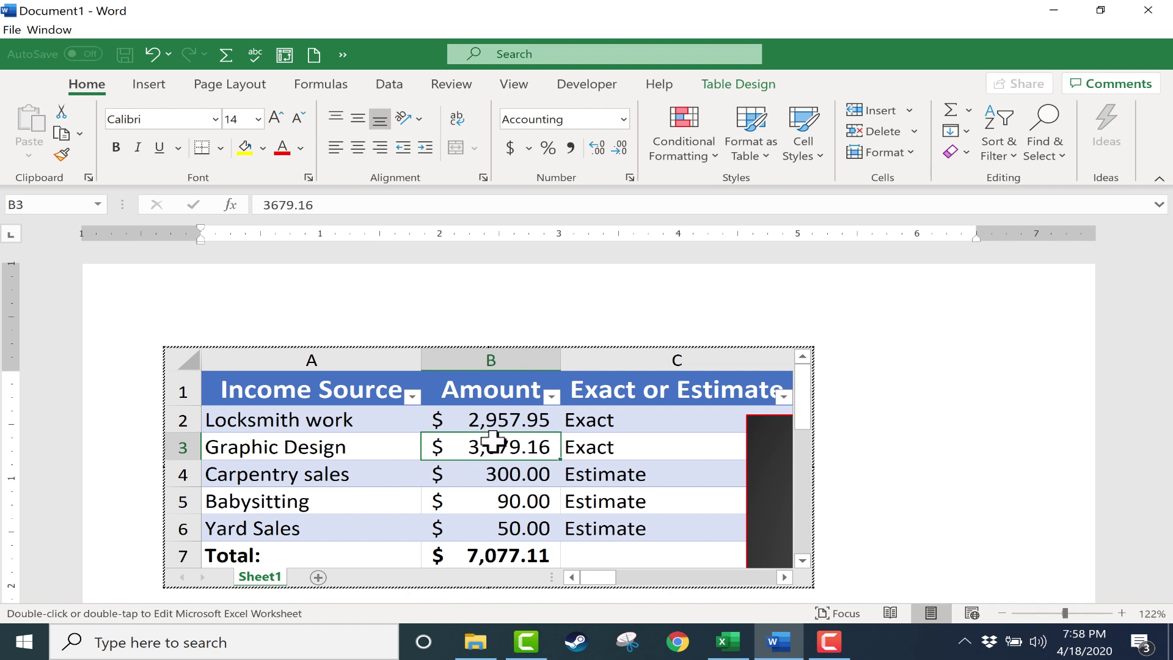
{"action": "double_click", "coordinate": [557, 452]}
{"action": "key", "text": "Home"}
{"action": "key", "text": "Delete"}
{"action": "type", "text": "5"}
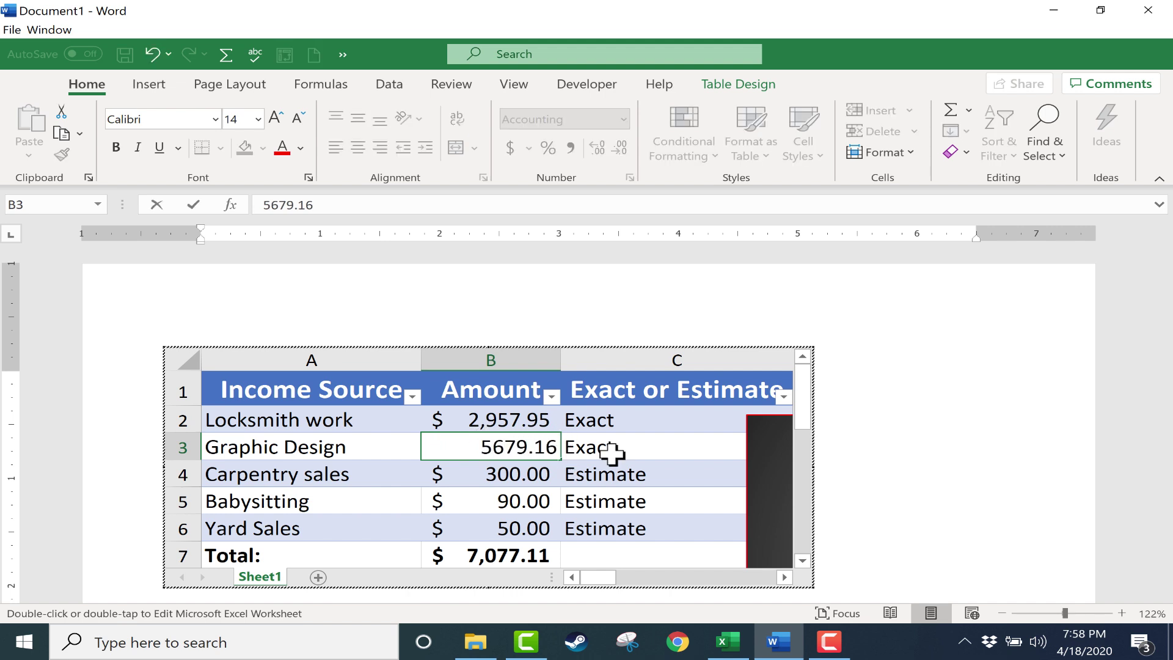
{"action": "key", "text": "Return"}
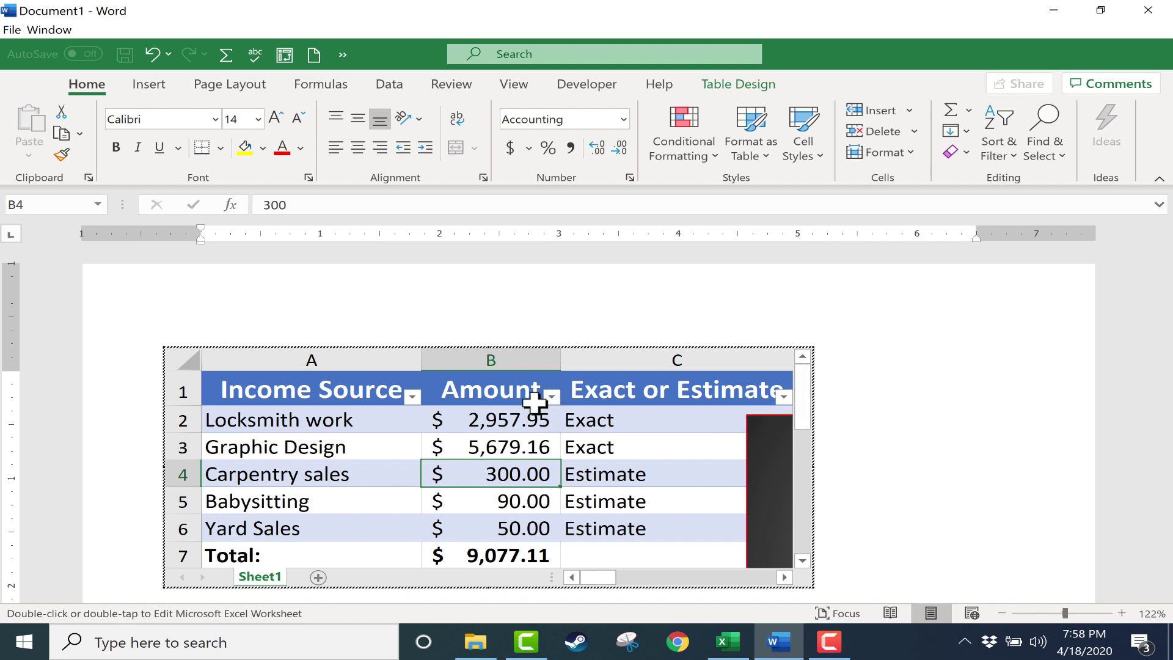
- View the sort and filter options of the Income Source column, cancel them and leave the embedded worksheet
{"action": "left_click", "coordinate": [413, 397]}
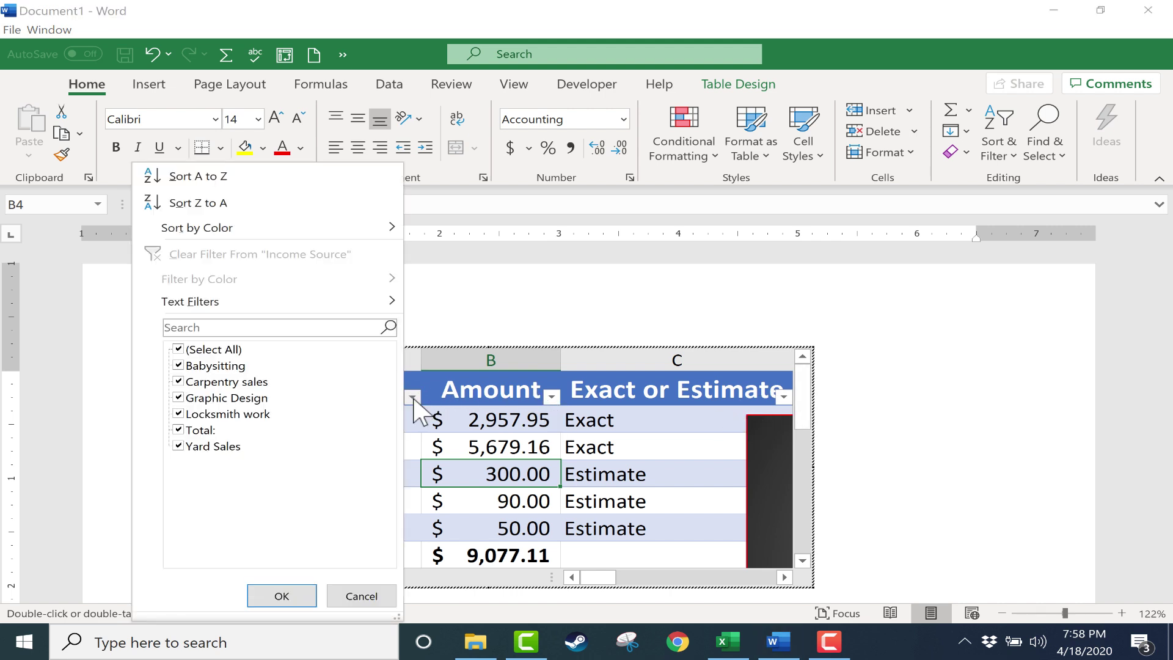
{"action": "left_click", "coordinate": [360, 596]}
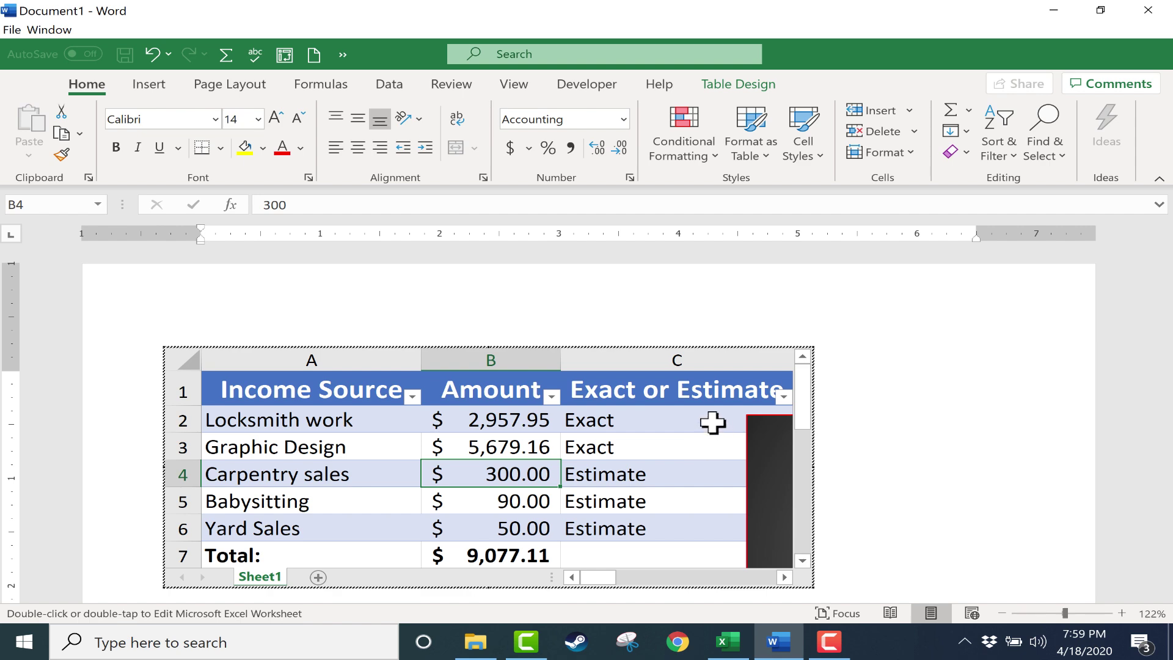
{"action": "left_click", "coordinate": [899, 367]}
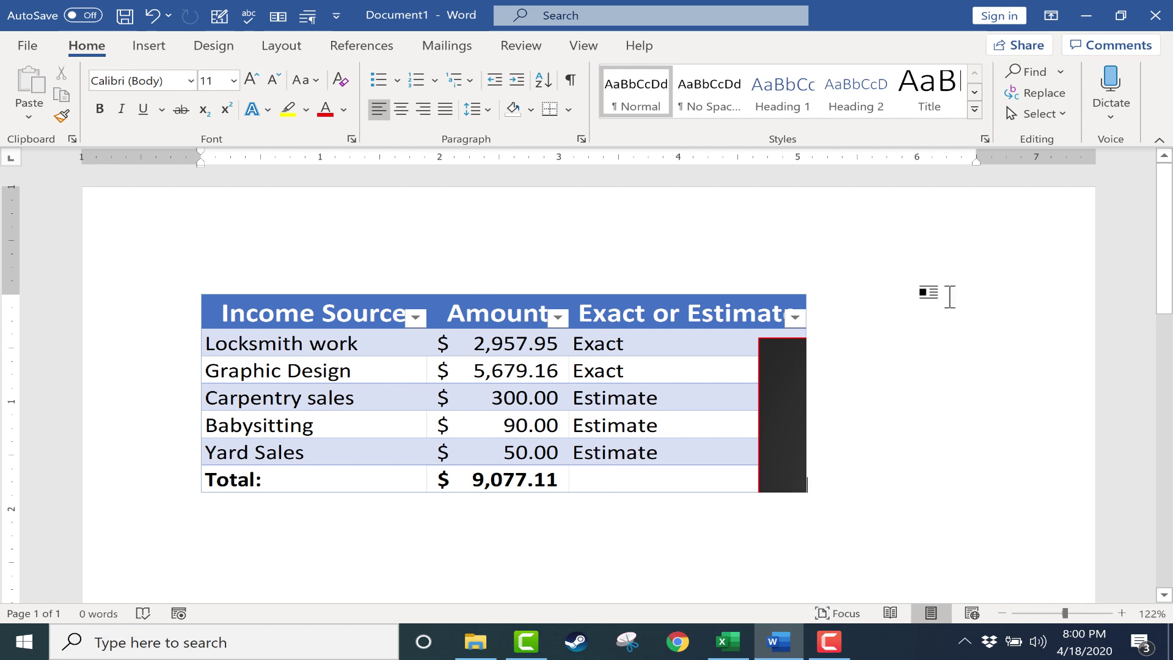
- Switch to the Monthly Family Income workbook in Excel and copy the Sources of Monthly Family Income pie chart
{"action": "left_click", "coordinate": [727, 642]}
{"action": "left_click", "coordinate": [325, 455]}
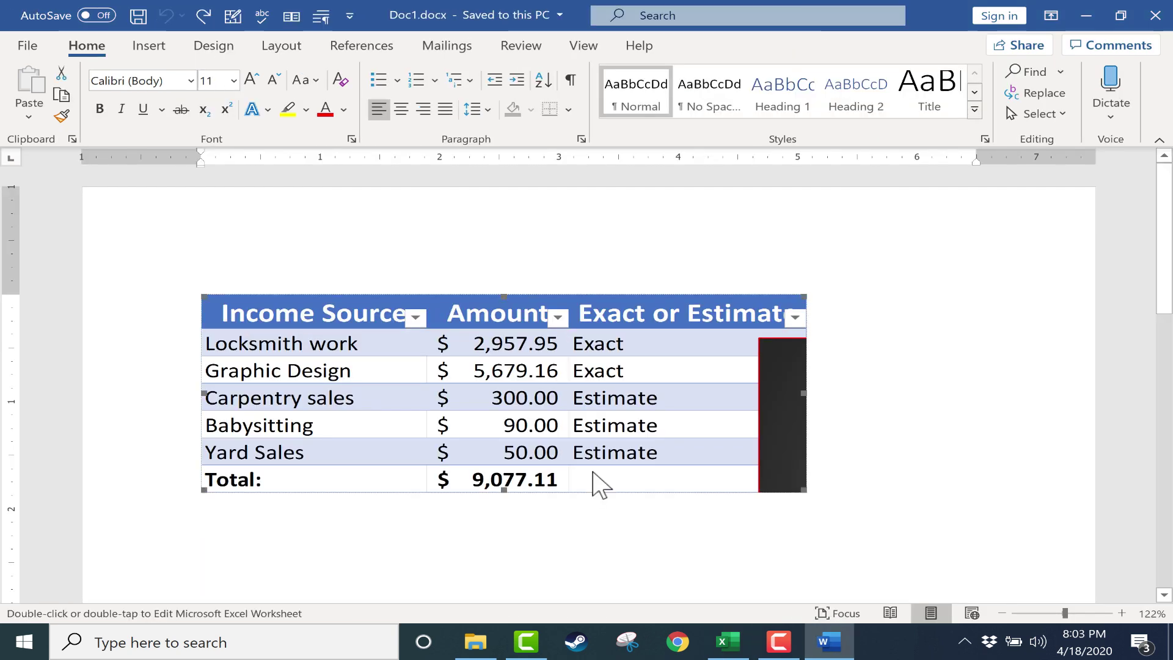
{"action": "scroll", "coordinate": [597, 488], "scroll_direction": "down", "scroll_amount": 5}
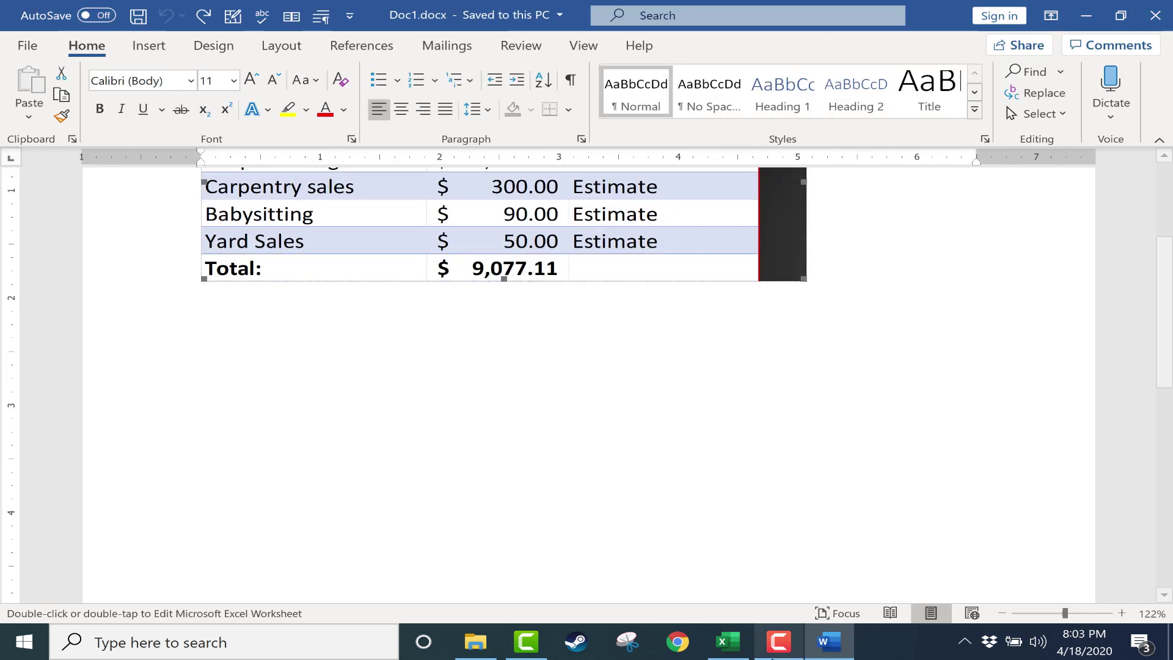
{"action": "left_click", "coordinate": [727, 642]}
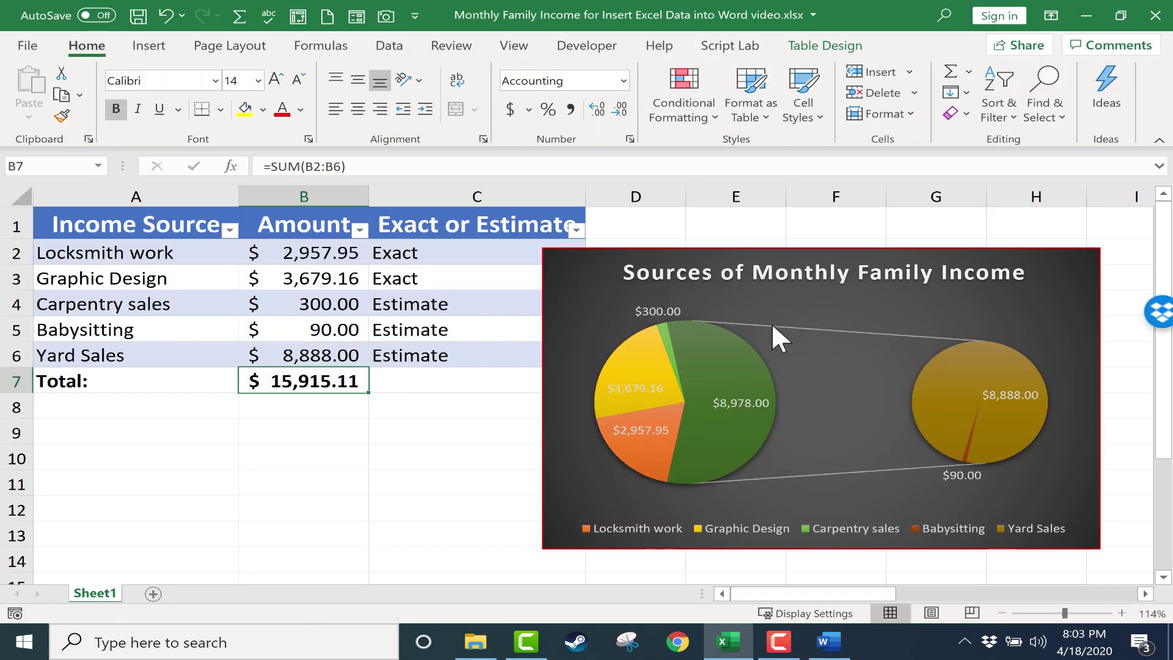
{"action": "left_click", "coordinate": [830, 300]}
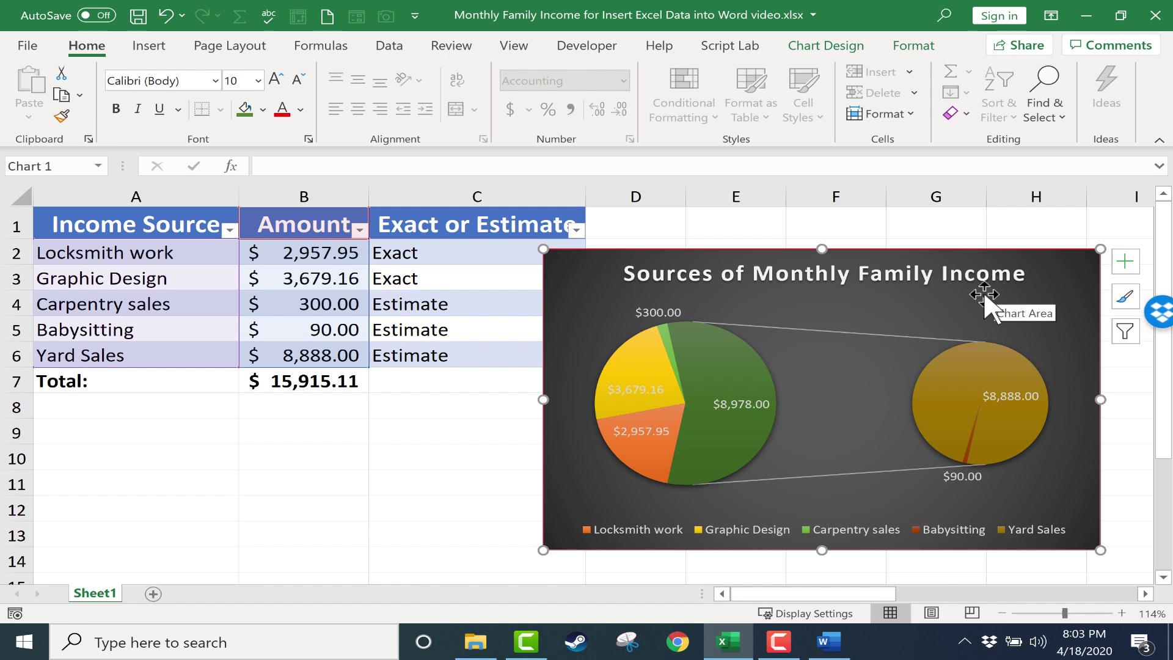
{"action": "key", "text": "ctrl+c"}
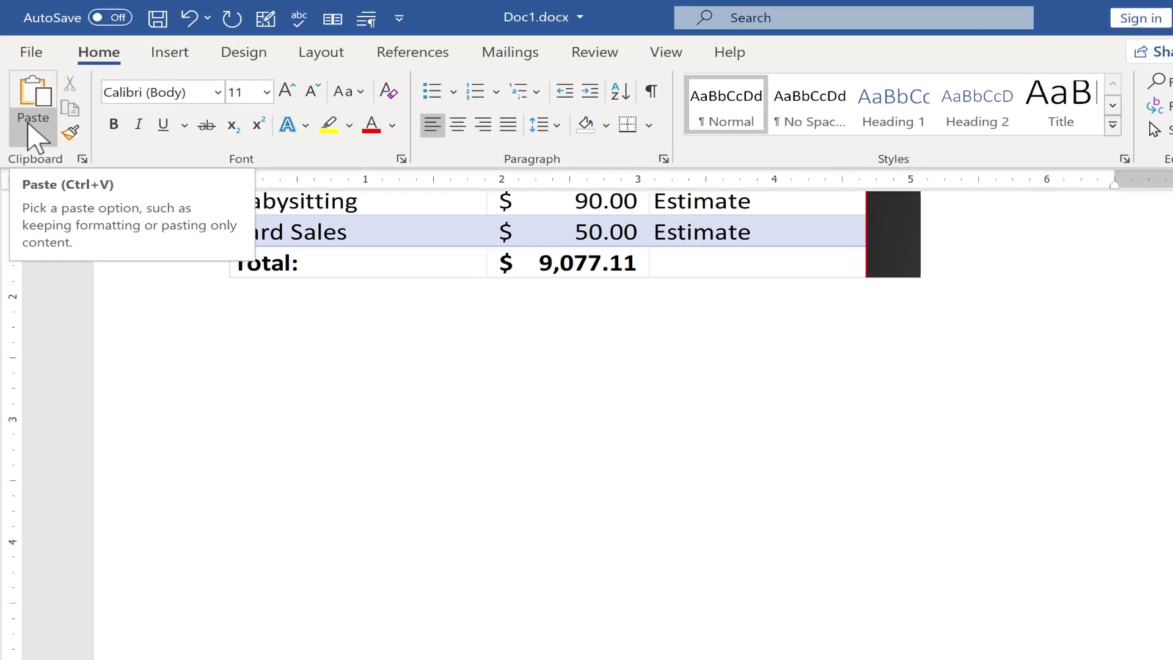
- Insert the copied chart below the income table in Word with Paste Special as a Microsoft Excel Chart Object
{"action": "left_click", "coordinate": [33, 134]}
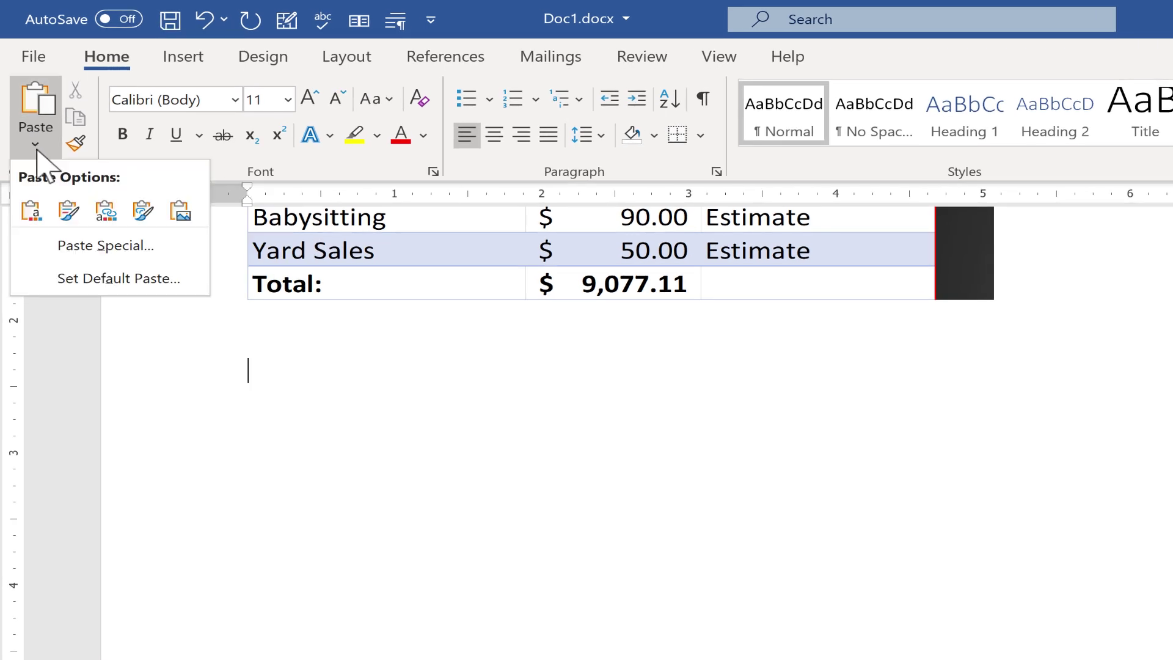
{"action": "left_click", "coordinate": [105, 245]}
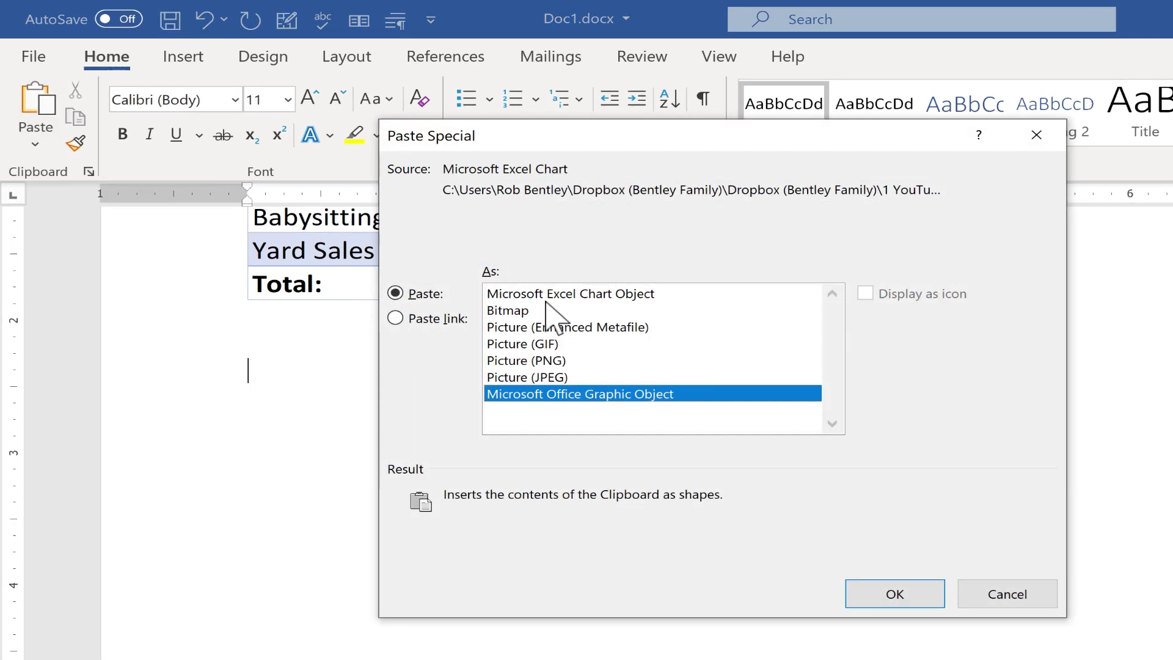
{"action": "left_click", "coordinate": [508, 378]}
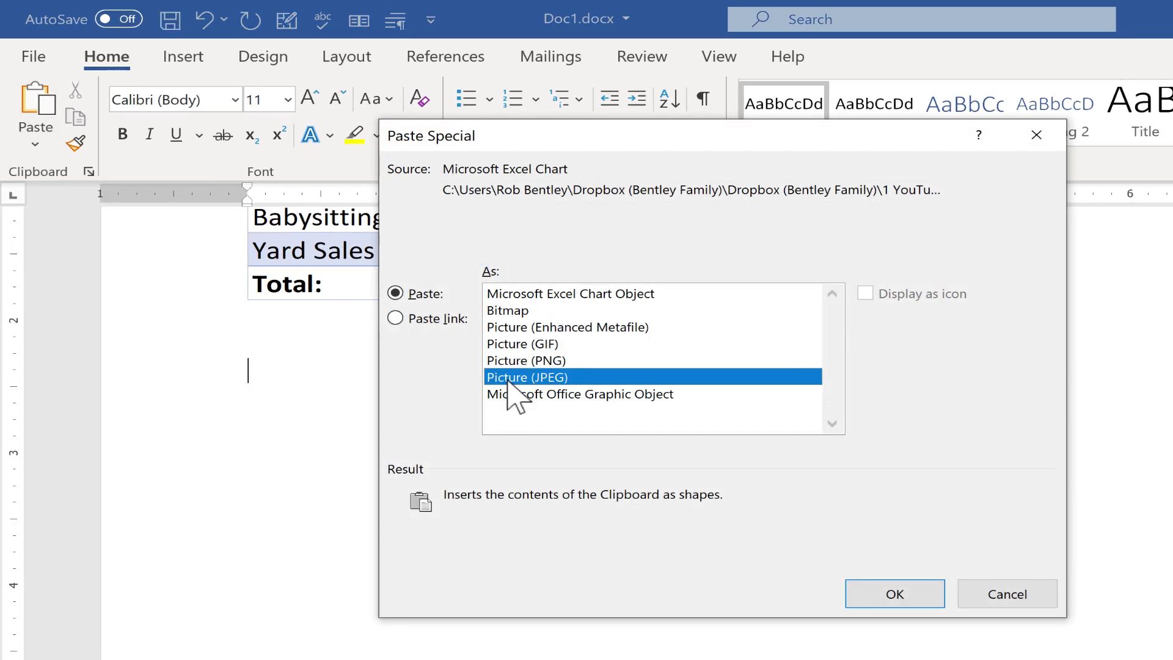
{"action": "left_click", "coordinate": [508, 296]}
{"action": "left_click", "coordinate": [920, 588]}
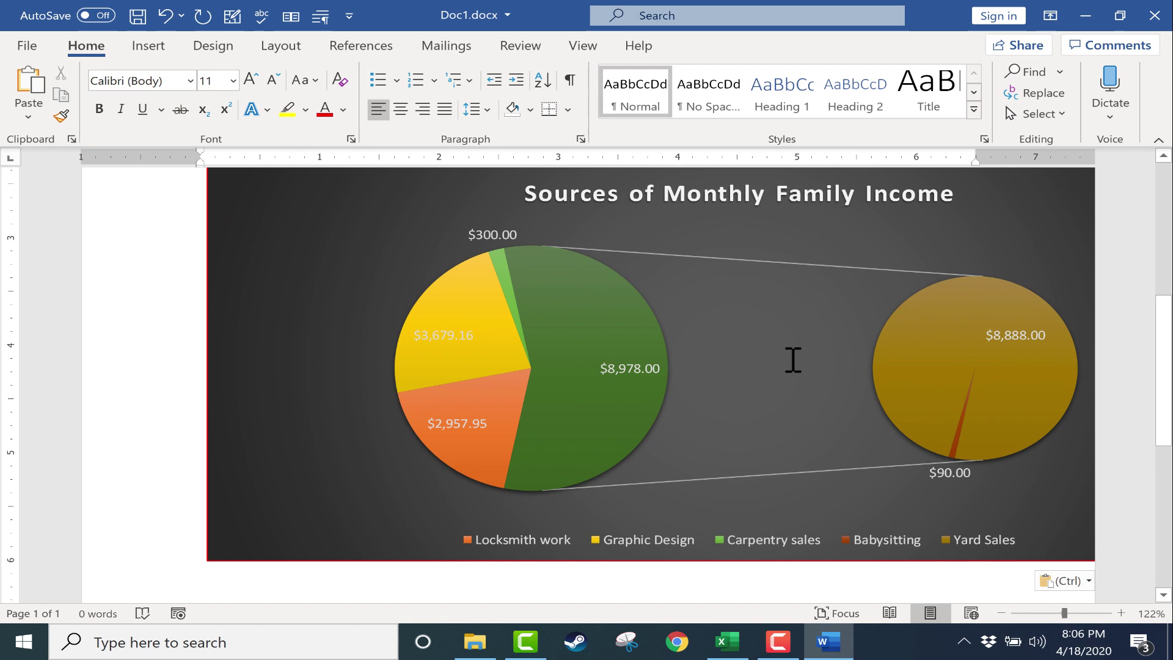
- Shrink the pasted chart to about 6.25 inches wide and 2.6 inches tall so it fits within the page margins
{"action": "left_click", "coordinate": [200, 267]}
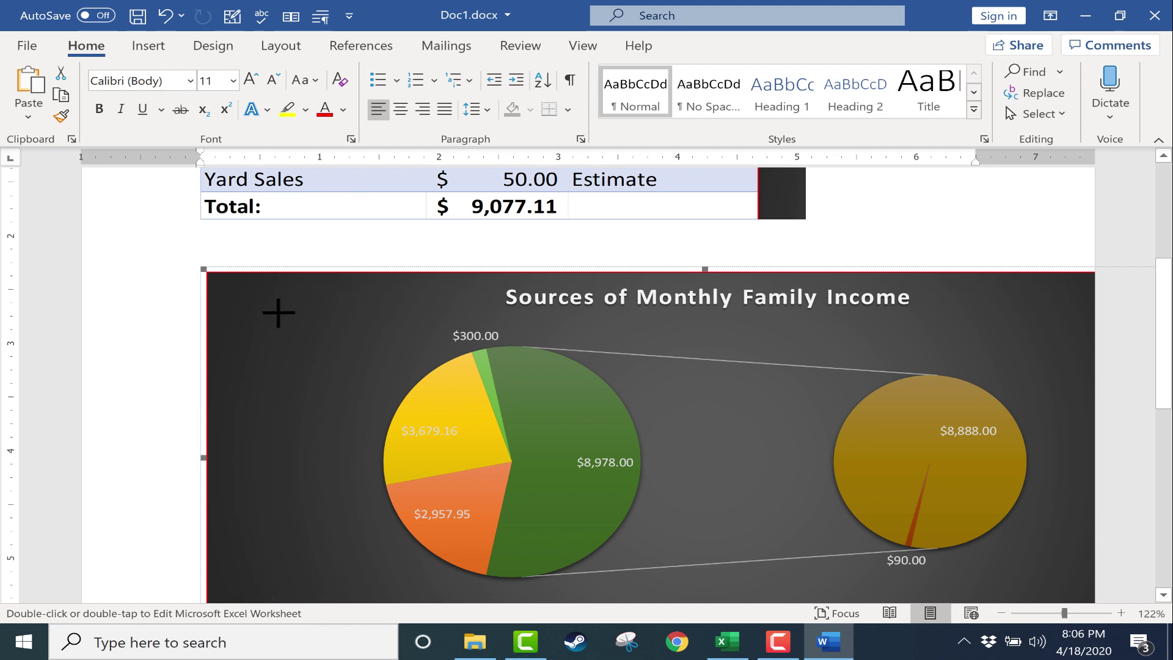
{"action": "left_click_drag", "start_coordinate": [1029, 424], "coordinate": [950, 435]}
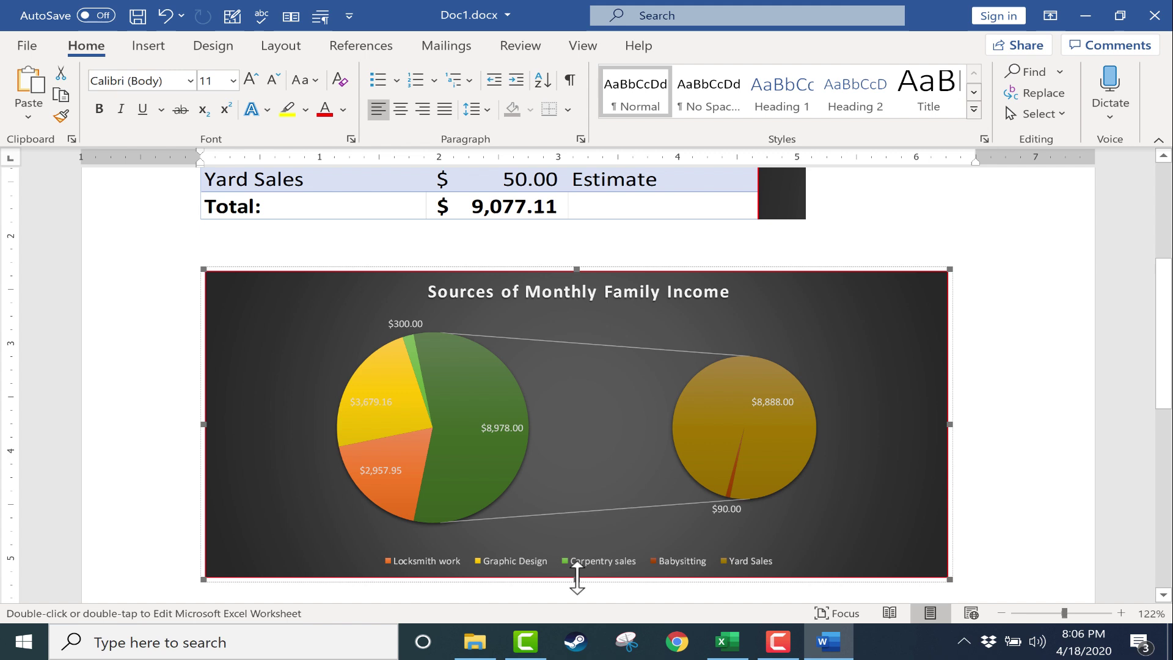
{"action": "left_click_drag", "start_coordinate": [576, 577], "coordinate": [577, 550]}
{"action": "left_click", "coordinate": [561, 472]}
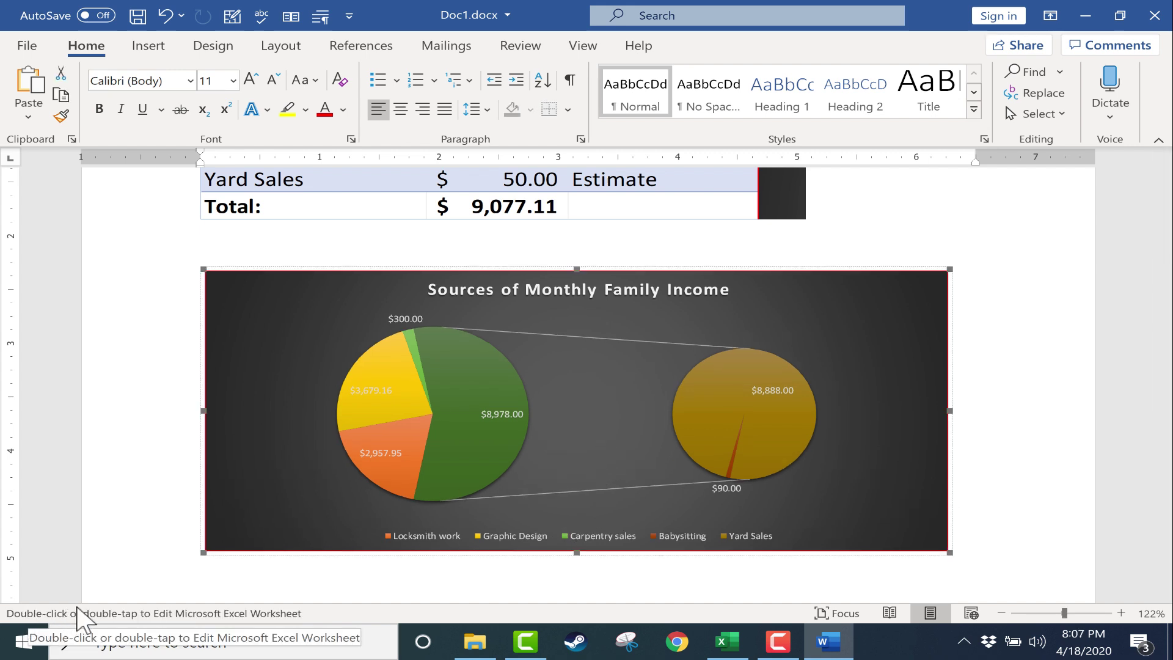
- Open the embedded chart for editing and pull the large green slice slightly out of the main pie
{"action": "double_click", "coordinate": [323, 449]}
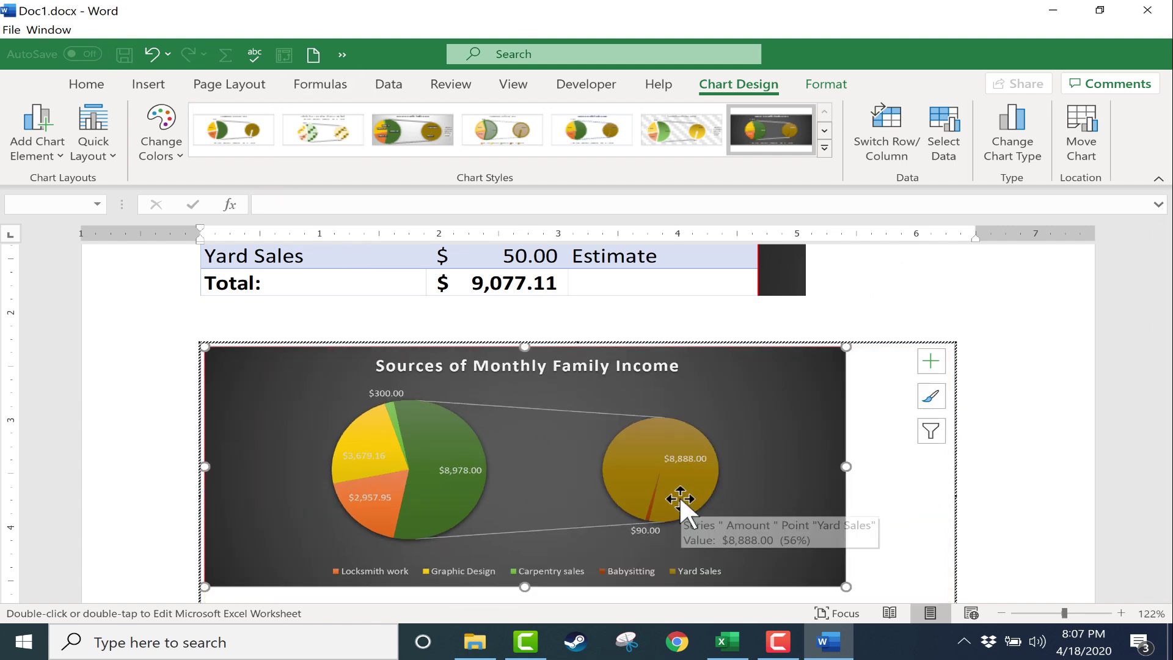
{"action": "left_click", "coordinate": [462, 488]}
{"action": "left_click", "coordinate": [474, 441]}
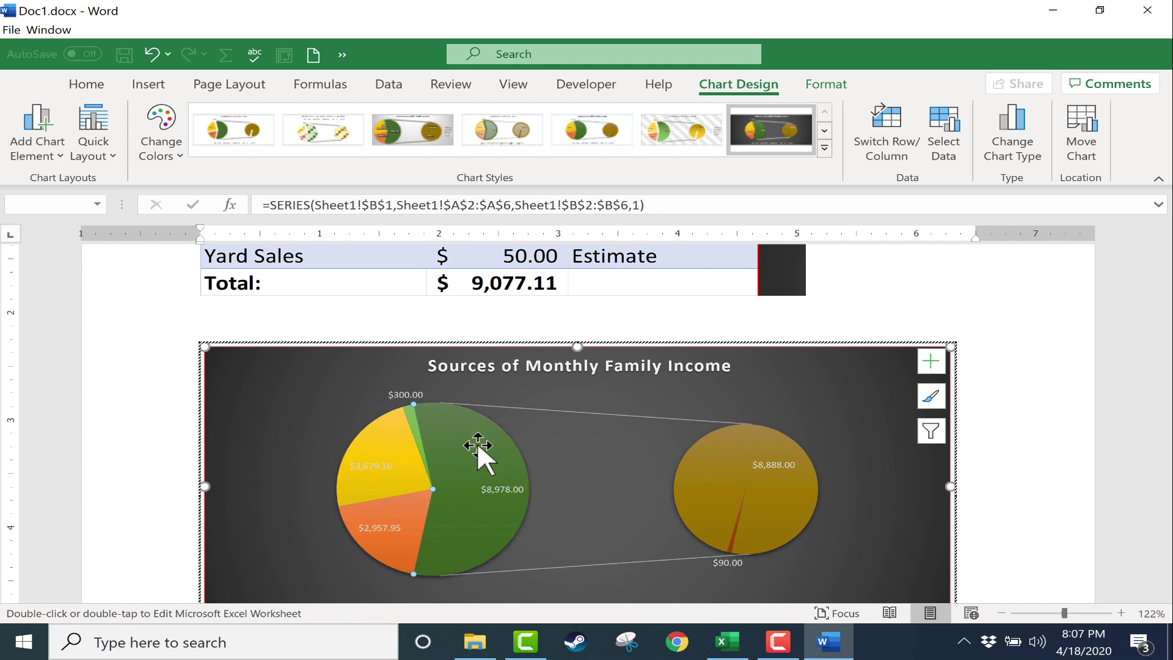
{"action": "mouse_move", "coordinate": [478, 446]}
{"action": "left_mouse_down"}
{"action": "mouse_move", "coordinate": [511, 448]}
{"action": "mouse_move", "coordinate": [469, 451]}
{"action": "mouse_move", "coordinate": [482, 446]}
{"action": "left_mouse_up"}
- View the editing options offered for the green slice and the chart area, and leave the embedded chart
{"action": "right_click", "coordinate": [484, 445]}
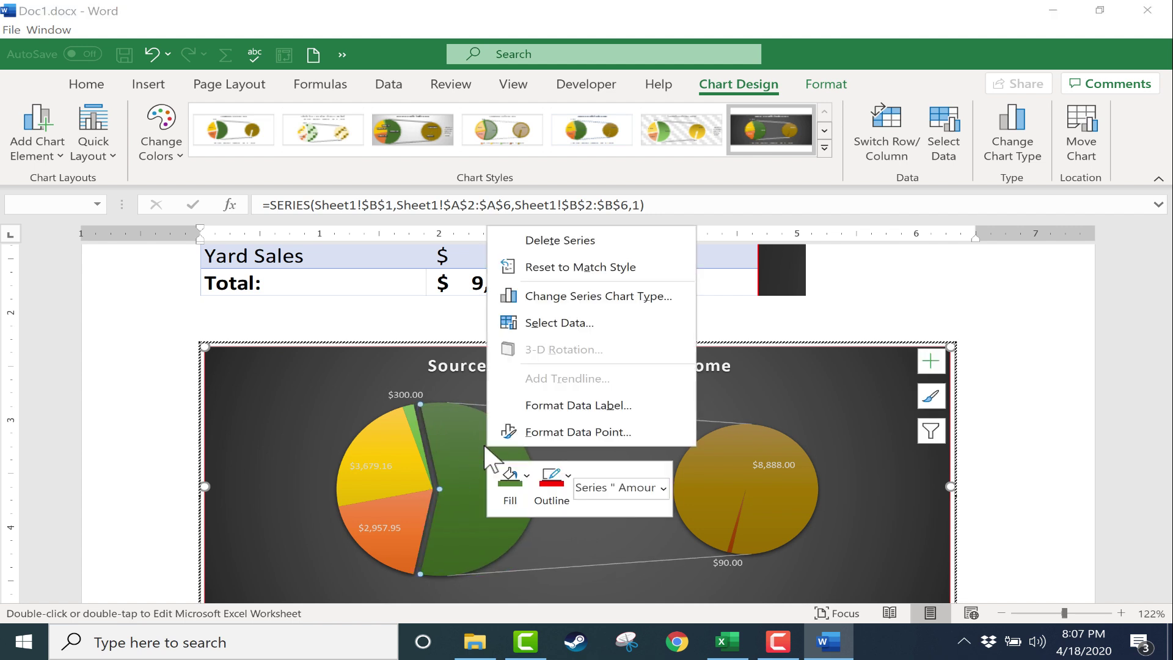
{"action": "left_click", "coordinate": [702, 392]}
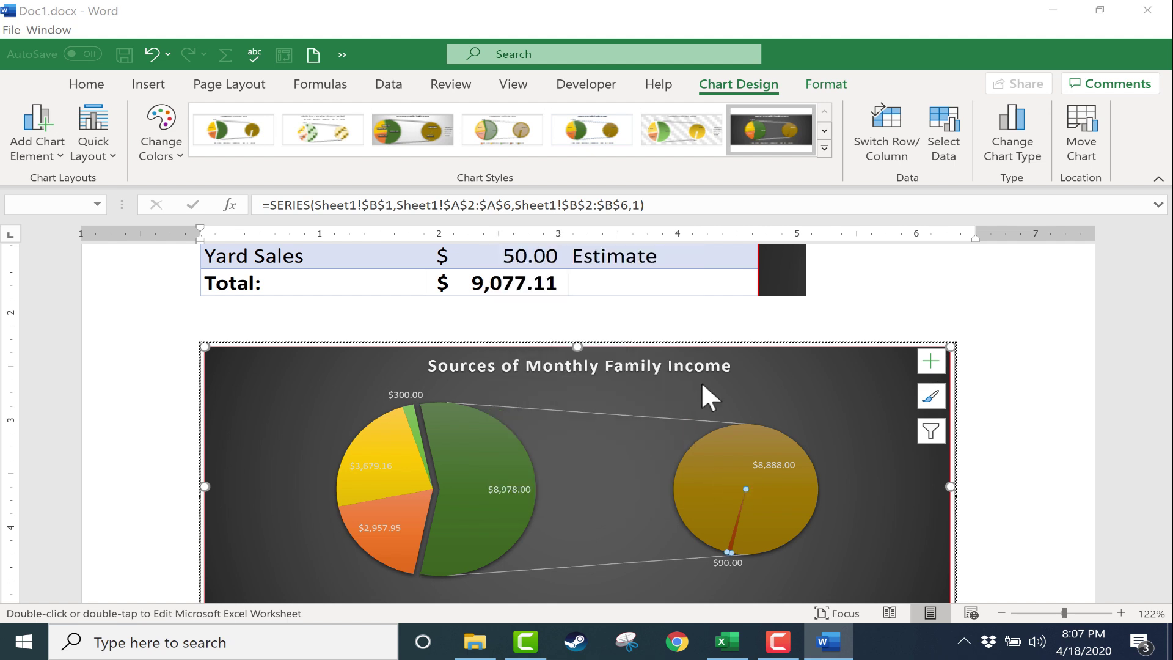
{"action": "right_click", "coordinate": [702, 384]}
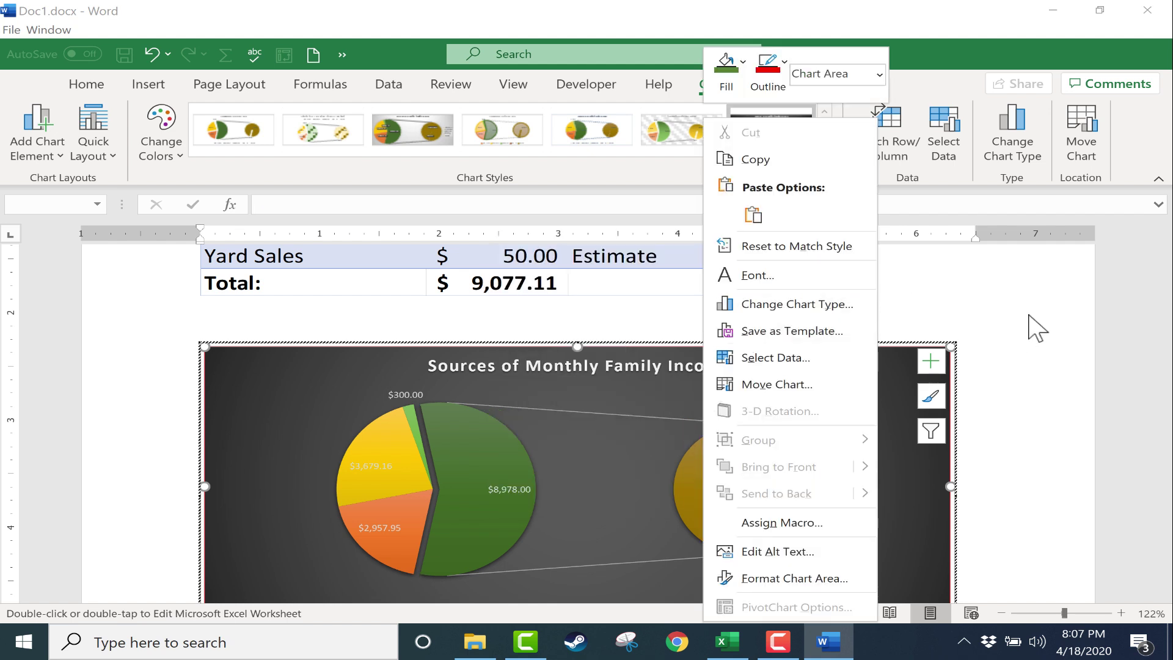
{"action": "left_click", "coordinate": [1042, 347]}
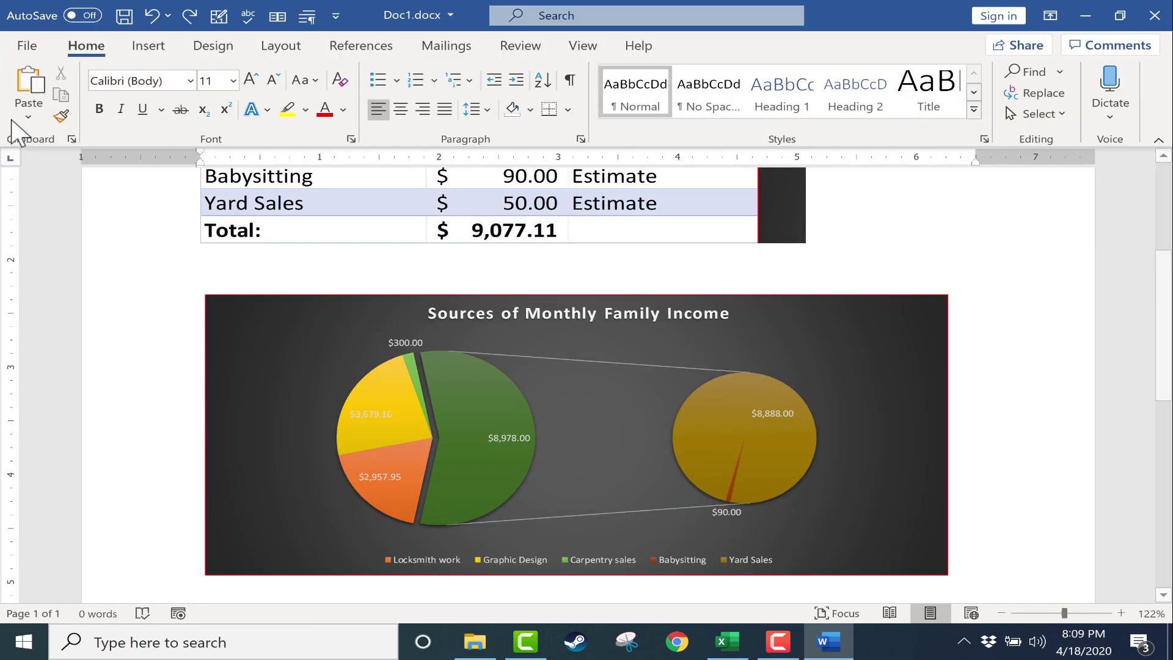
- Look at the source workbook in Excel, return to Word and add blank lines below the chart down to a second page
{"action": "left_click", "coordinate": [728, 641]}
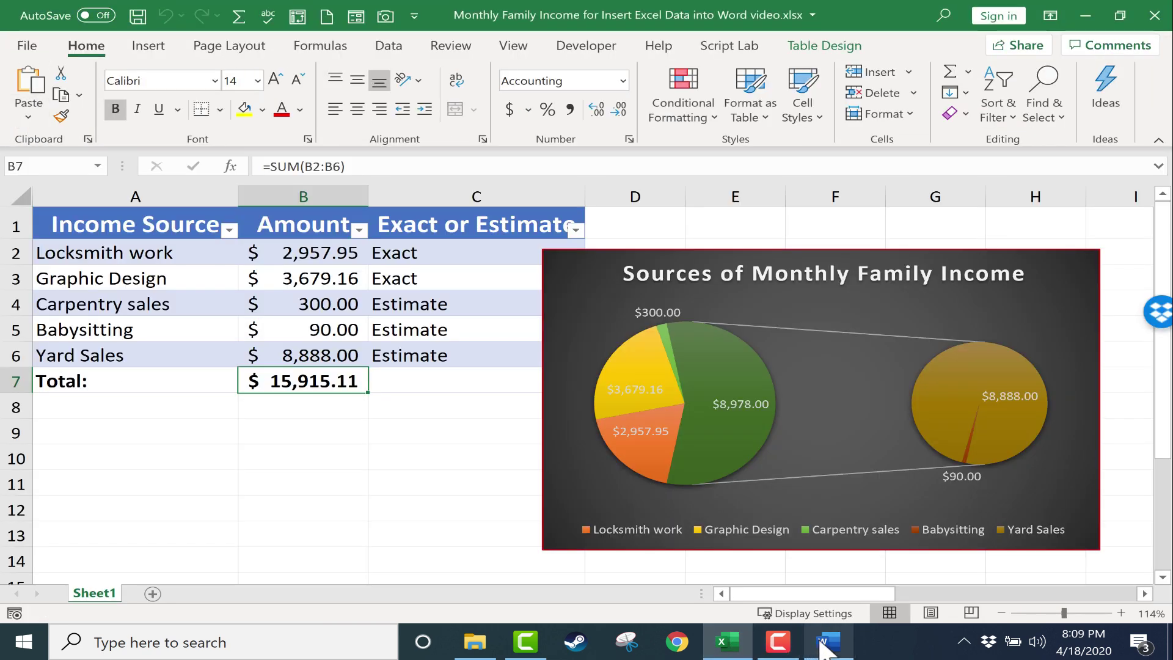
{"action": "left_click", "coordinate": [813, 648]}
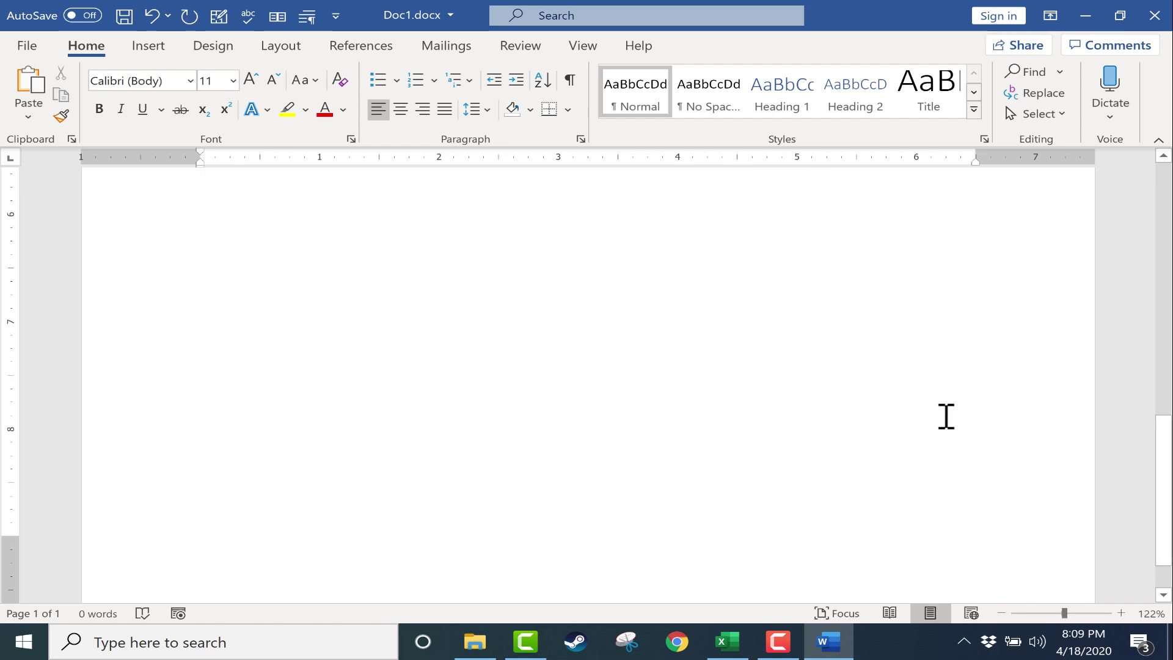
{"action": "key", "text": "Return"}
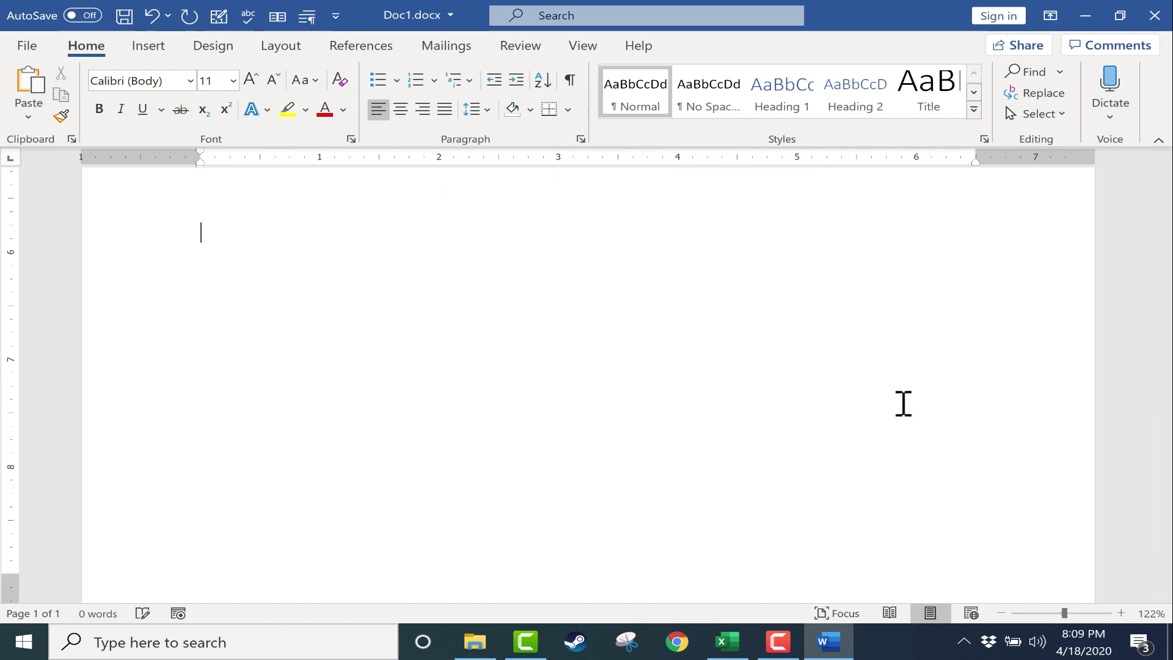
{"action": "key", "text": "Return"}
{"action": "key", "text": "Return"}
{"action": "key", "text": "Return"}
{"action": "key", "text": "Return"}
{"action": "key", "text": "Return"}
{"action": "key", "text": "Return"}
{"action": "key", "text": "Return"}
{"action": "key", "text": "Return"}
{"action": "key", "text": "Return"}
{"action": "key", "text": "Return"}
{"action": "key", "text": "Return"}
{"action": "key", "text": "Return"}
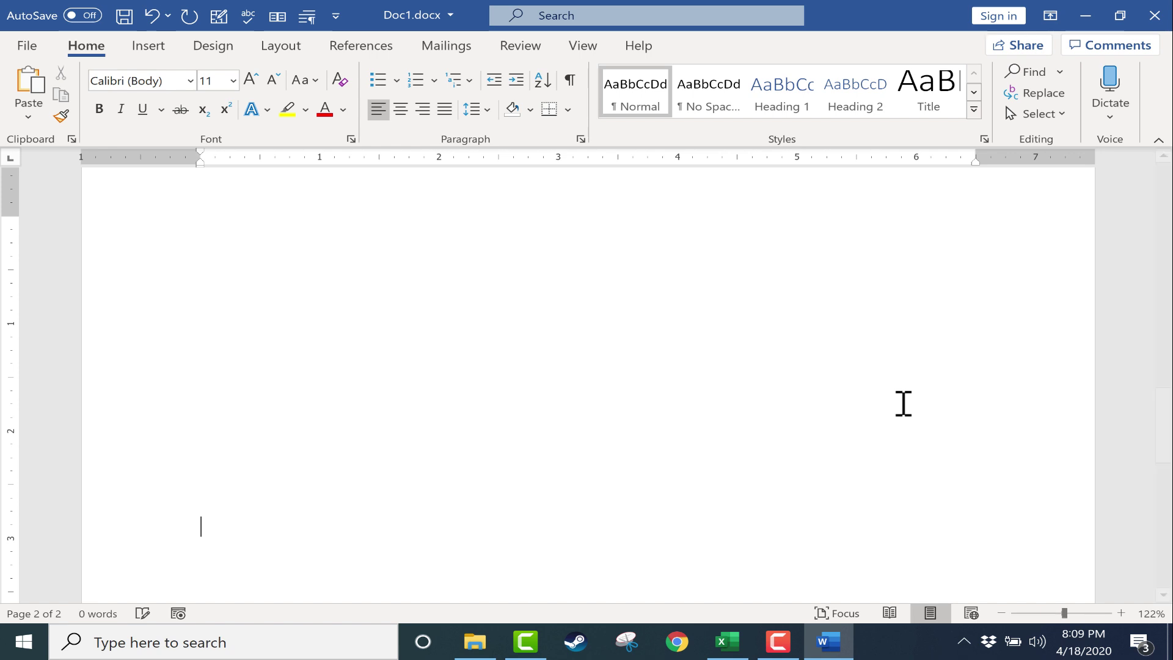
- Switch from the Word document to the Monthly Family Income workbook in Excel
{"action": "scroll", "coordinate": [904, 403], "scroll_direction": "up", "scroll_amount": 4}
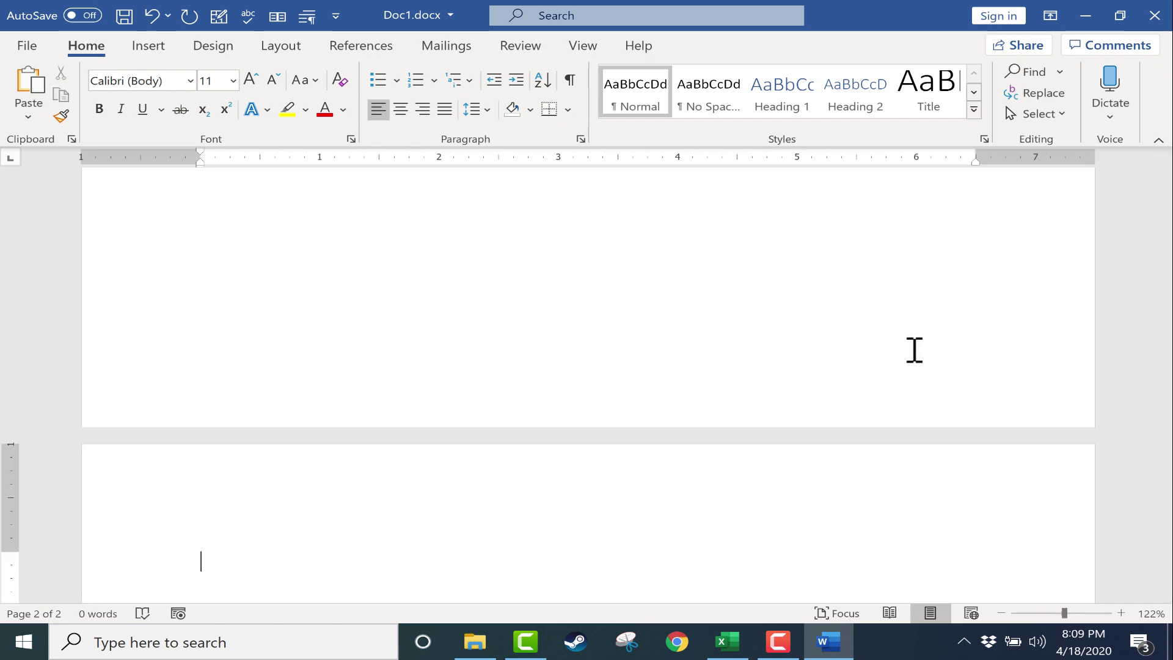
{"action": "scroll", "coordinate": [914, 350], "scroll_direction": "down", "scroll_amount": 2}
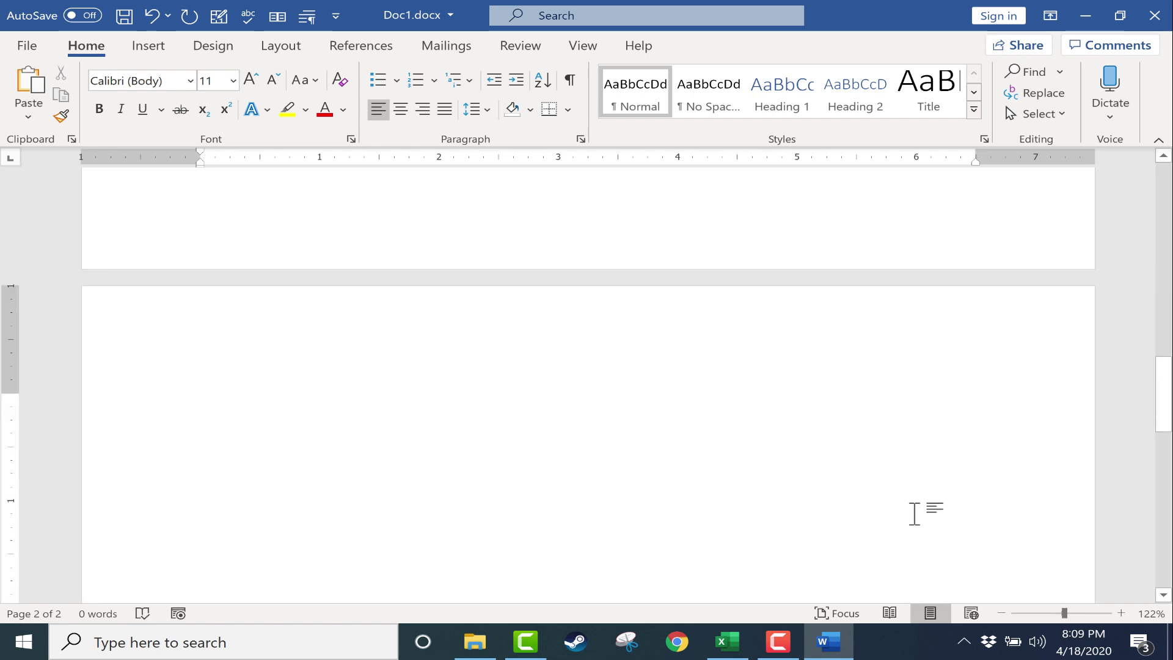
{"action": "left_click", "coordinate": [729, 643]}
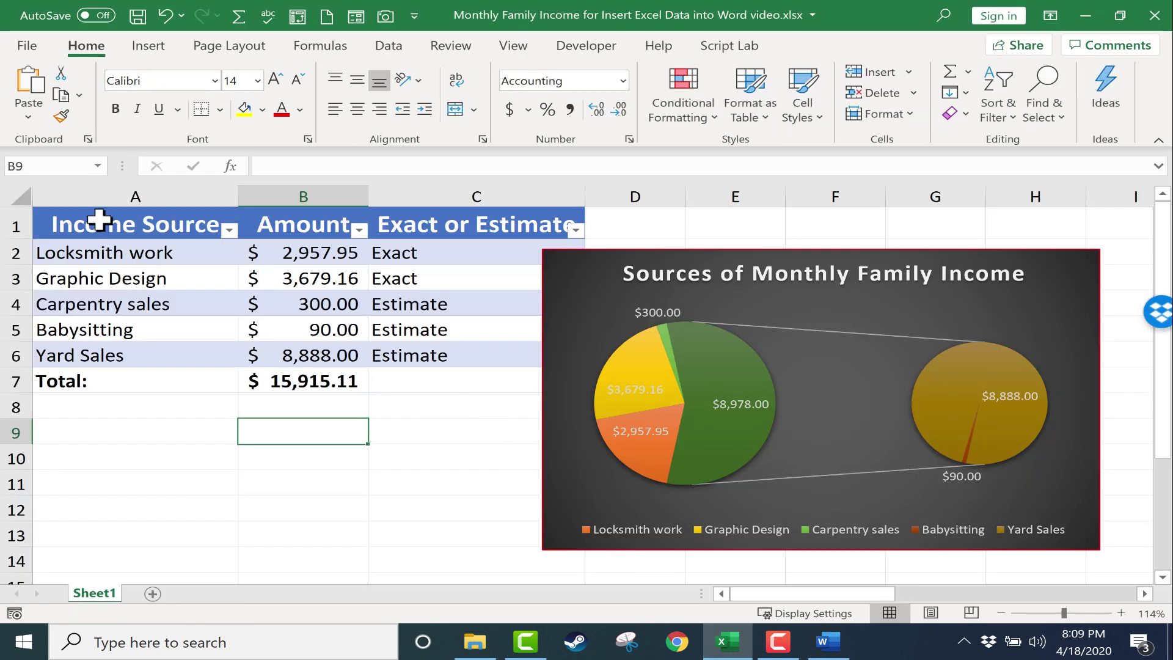
{"action": "left_click_drag", "start_coordinate": [98, 225], "coordinate": [437, 394]}
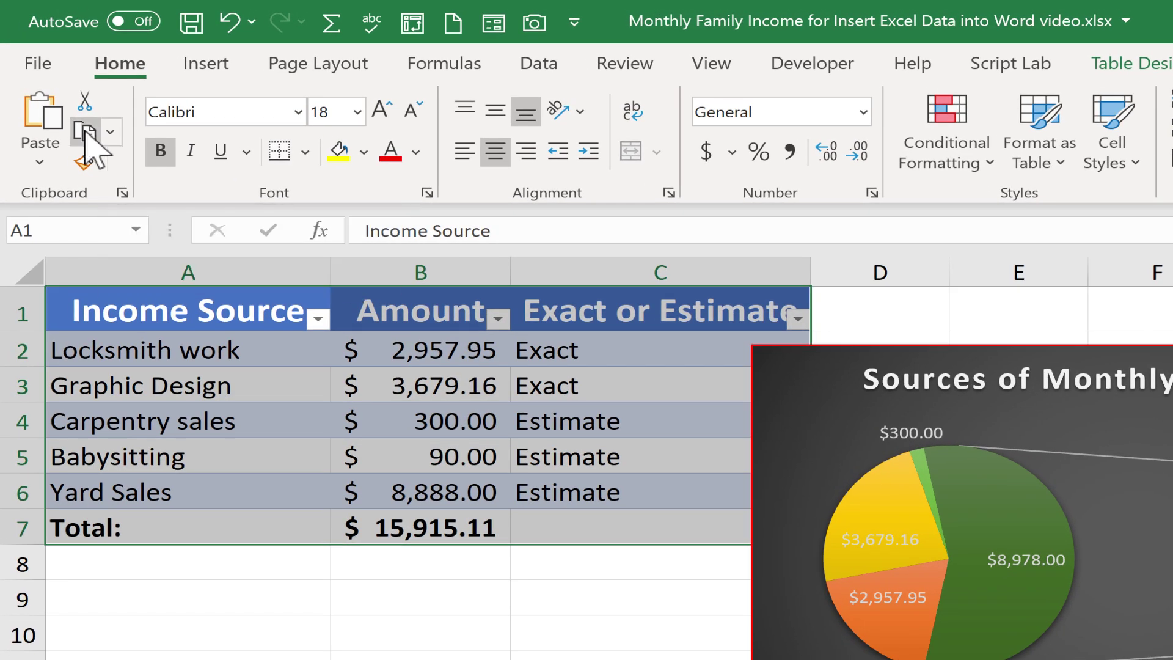
{"action": "left_click", "coordinate": [111, 133]}
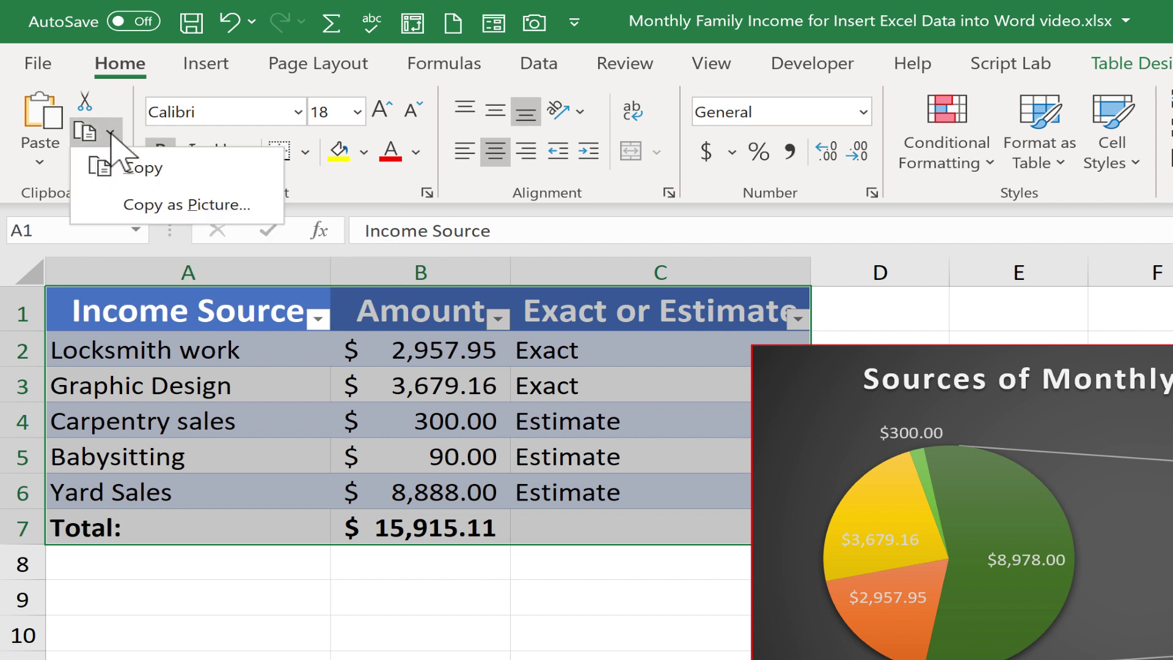
{"action": "left_click", "coordinate": [157, 205]}
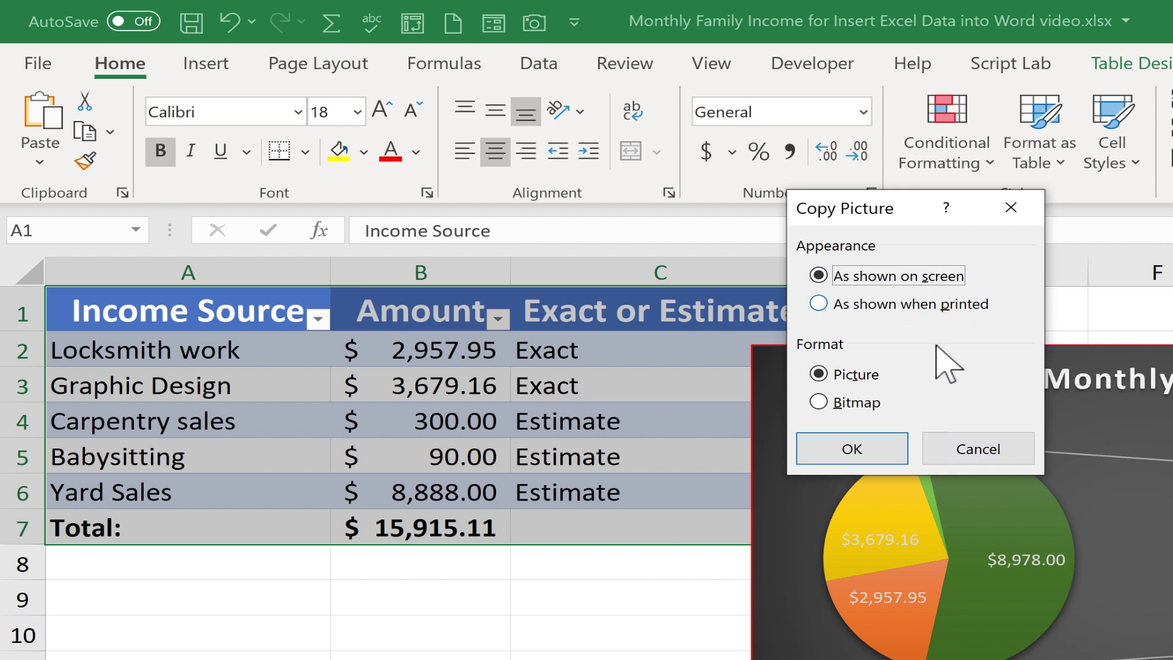
{"action": "left_click", "coordinate": [980, 452]}
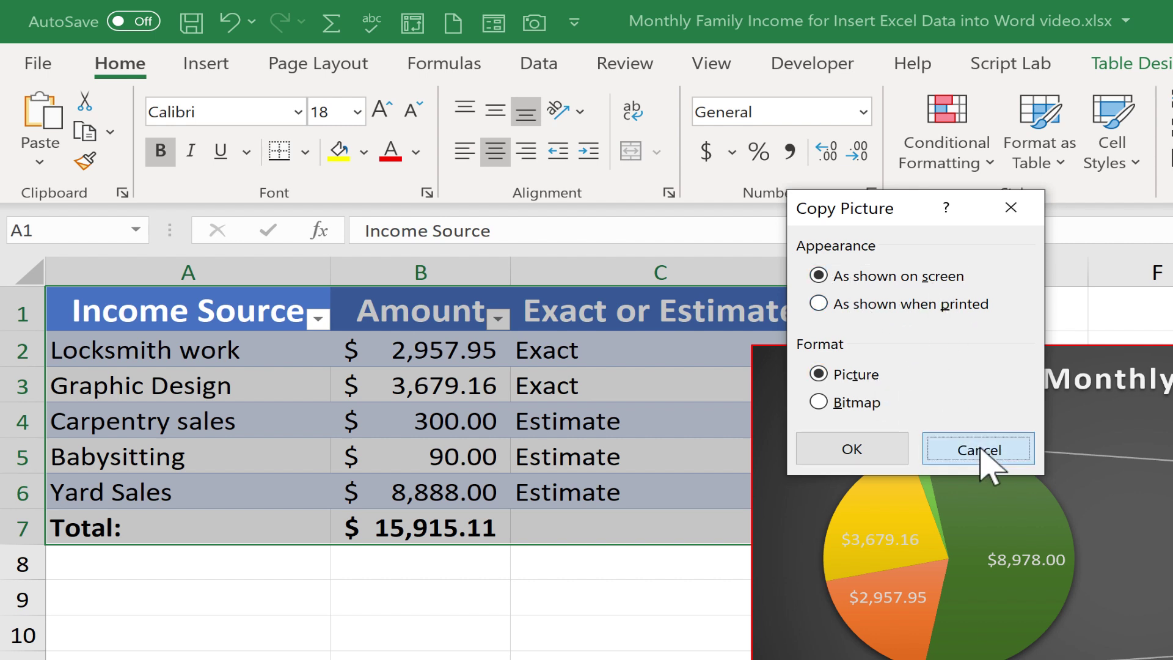
- Move the pie chart clear of the income table and copy A1:C7 as a picture, as shown on screen, in Picture format
{"action": "left_click_drag", "start_coordinate": [810, 466], "coordinate": [890, 458]}
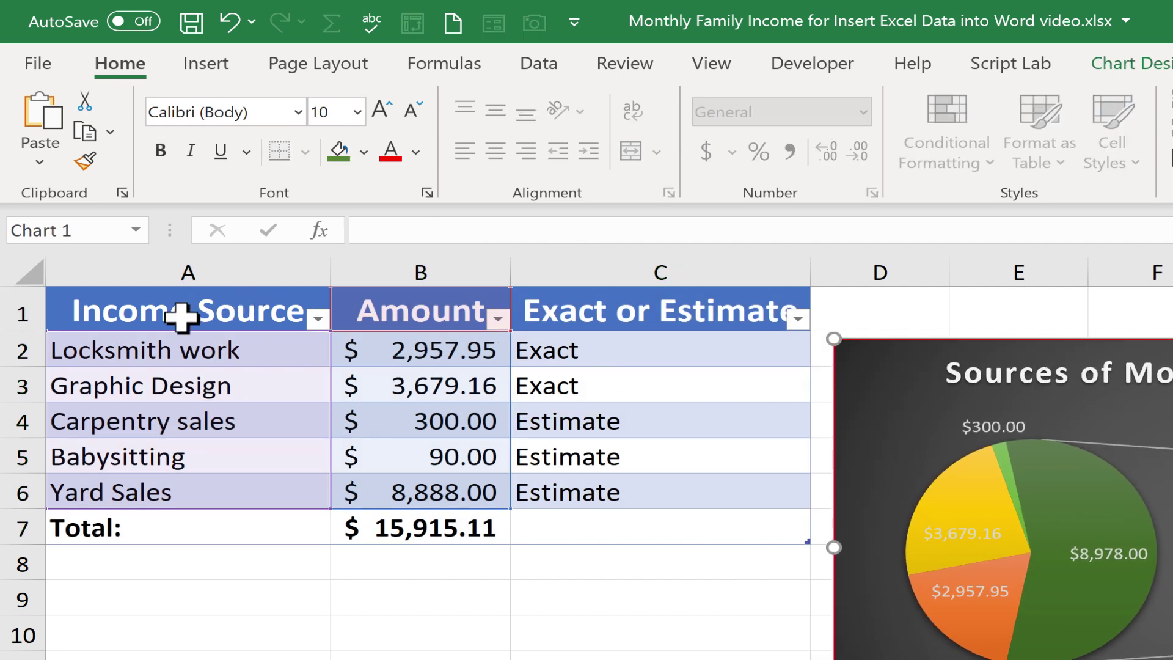
{"action": "left_click_drag", "start_coordinate": [163, 311], "coordinate": [602, 520]}
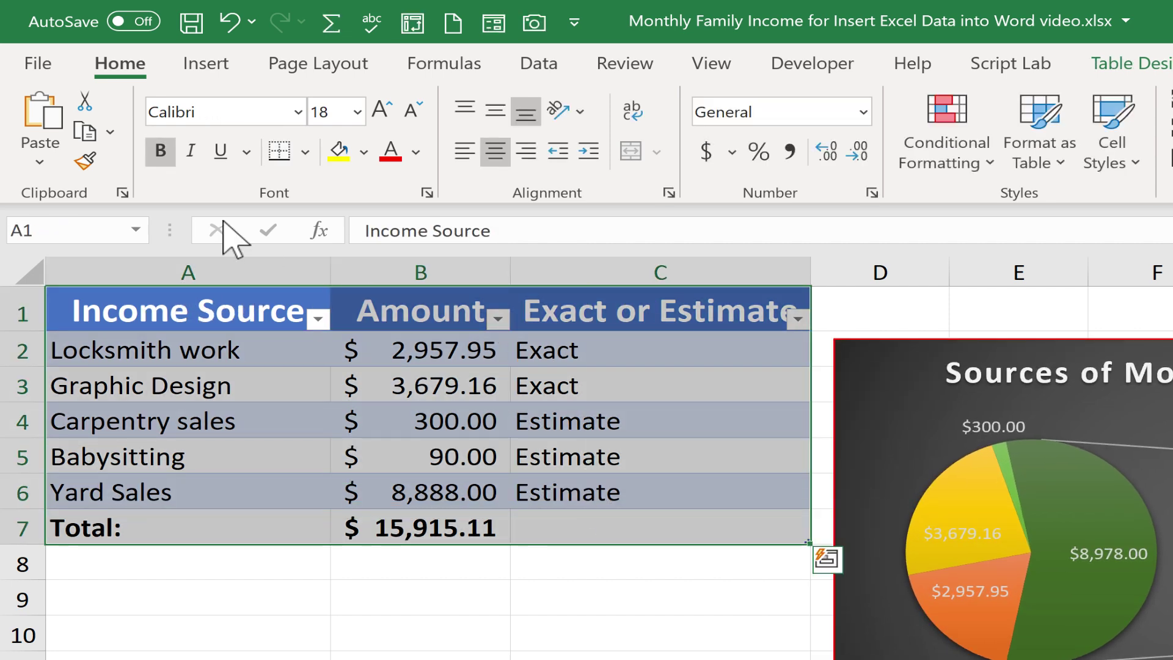
{"action": "left_click", "coordinate": [110, 132]}
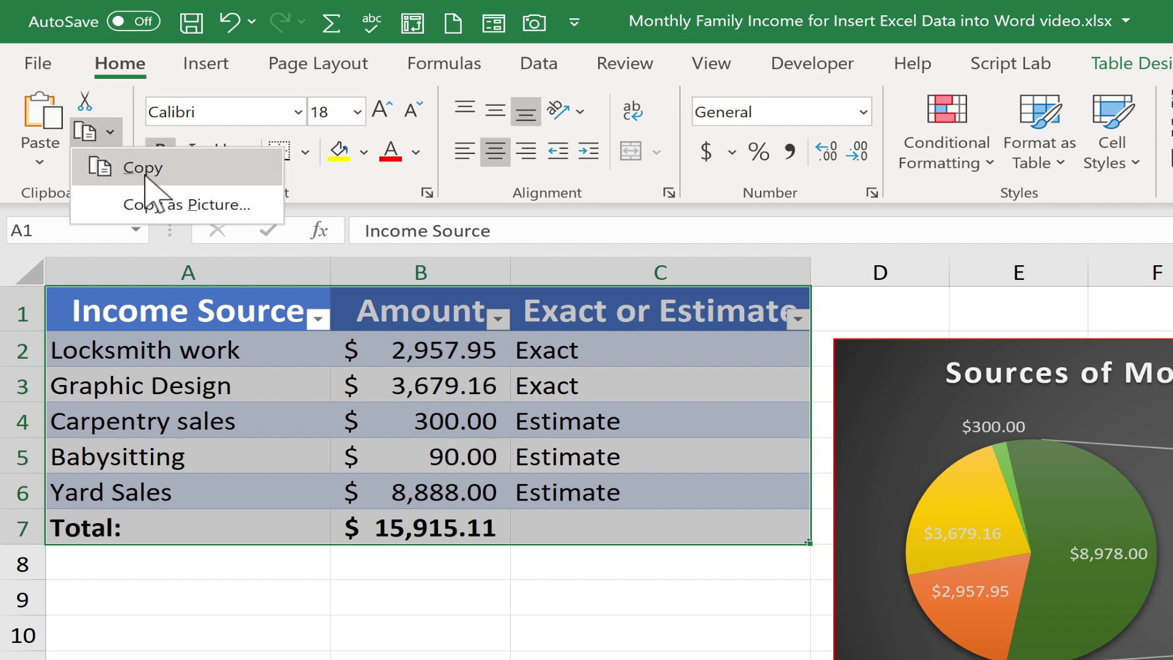
{"action": "left_click", "coordinate": [178, 204]}
{"action": "left_click", "coordinate": [847, 449]}
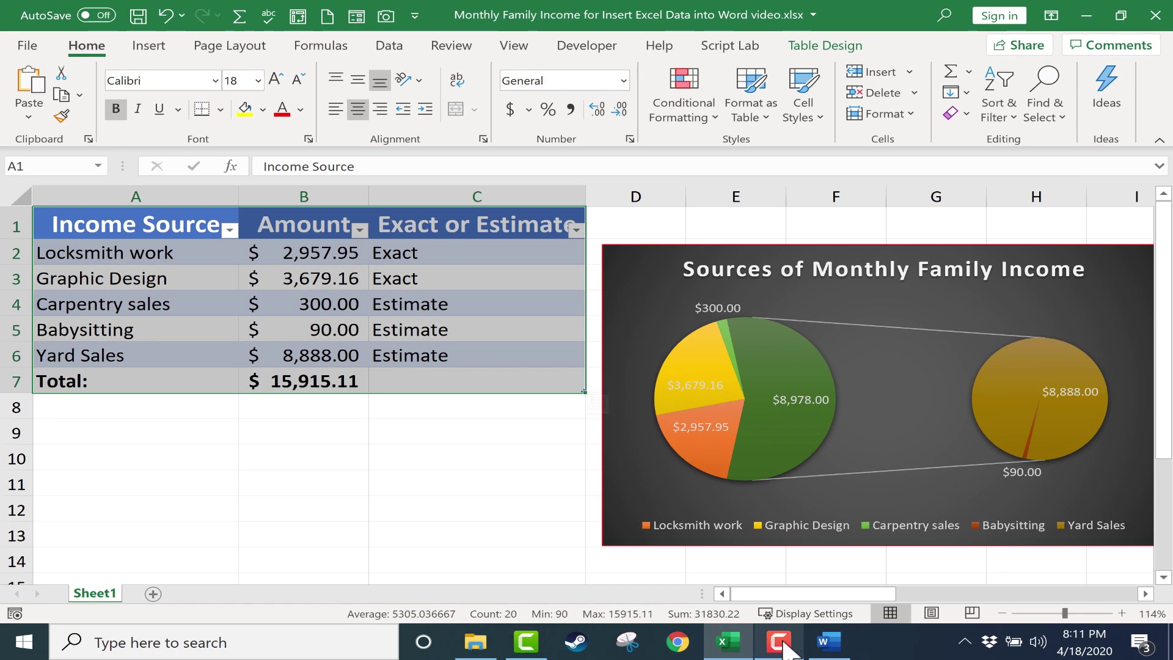
- Switch to Word, paste the table picture on the second page, and try opening it for editing
{"action": "left_click", "coordinate": [829, 642]}
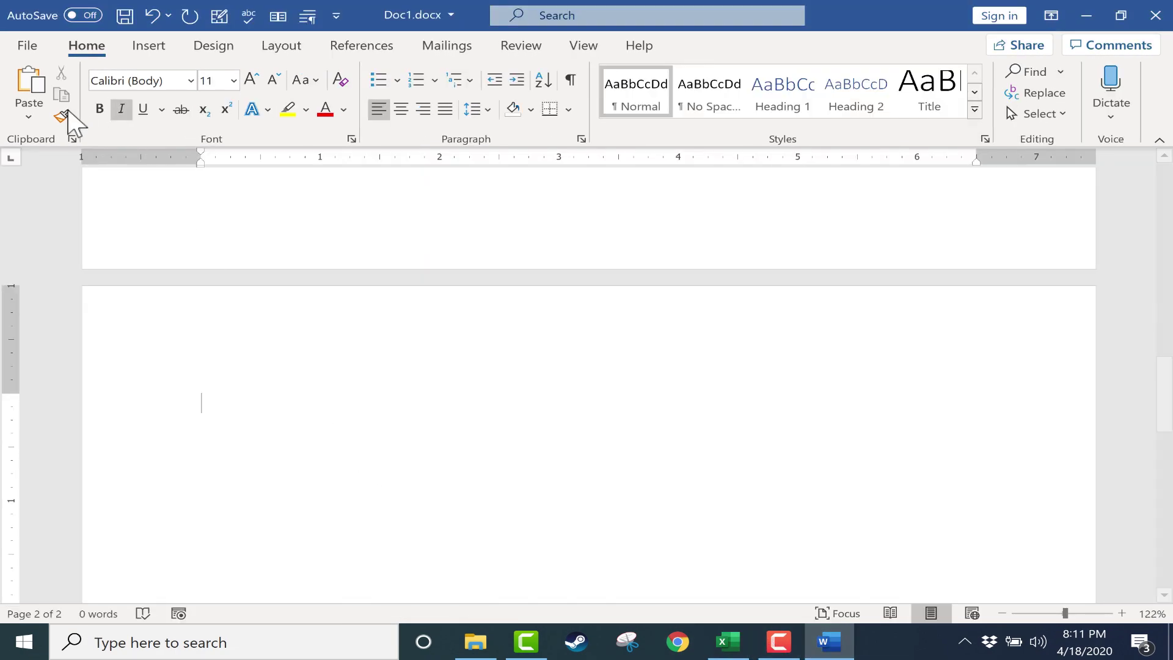
{"action": "left_click", "coordinate": [34, 86]}
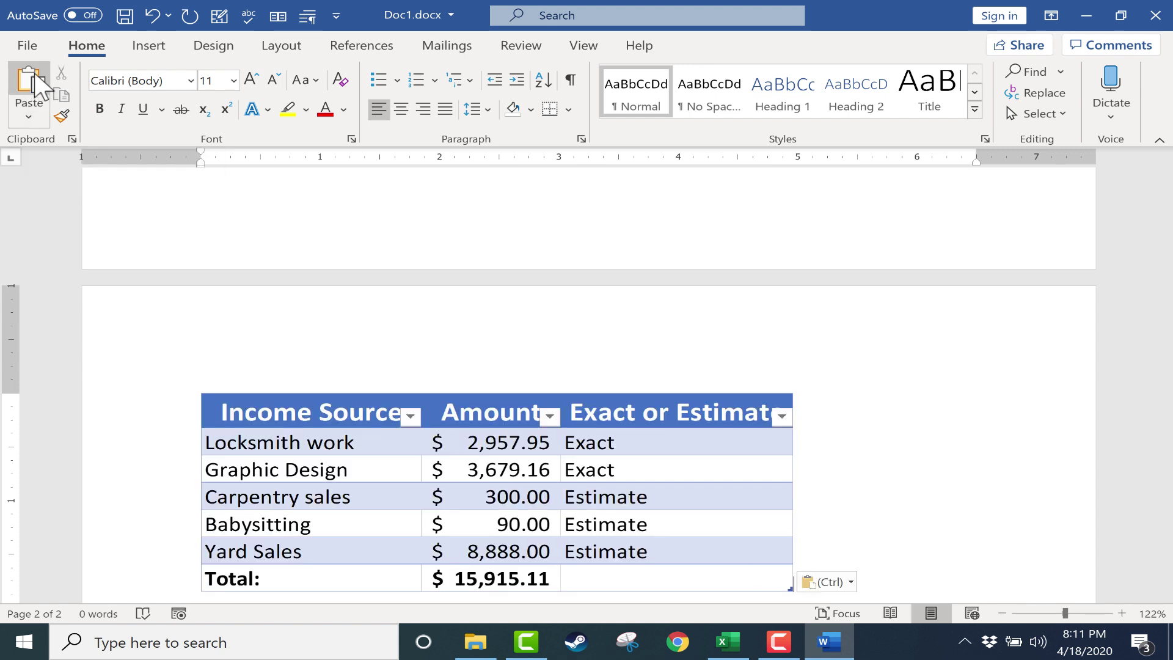
{"action": "left_click", "coordinate": [544, 446]}
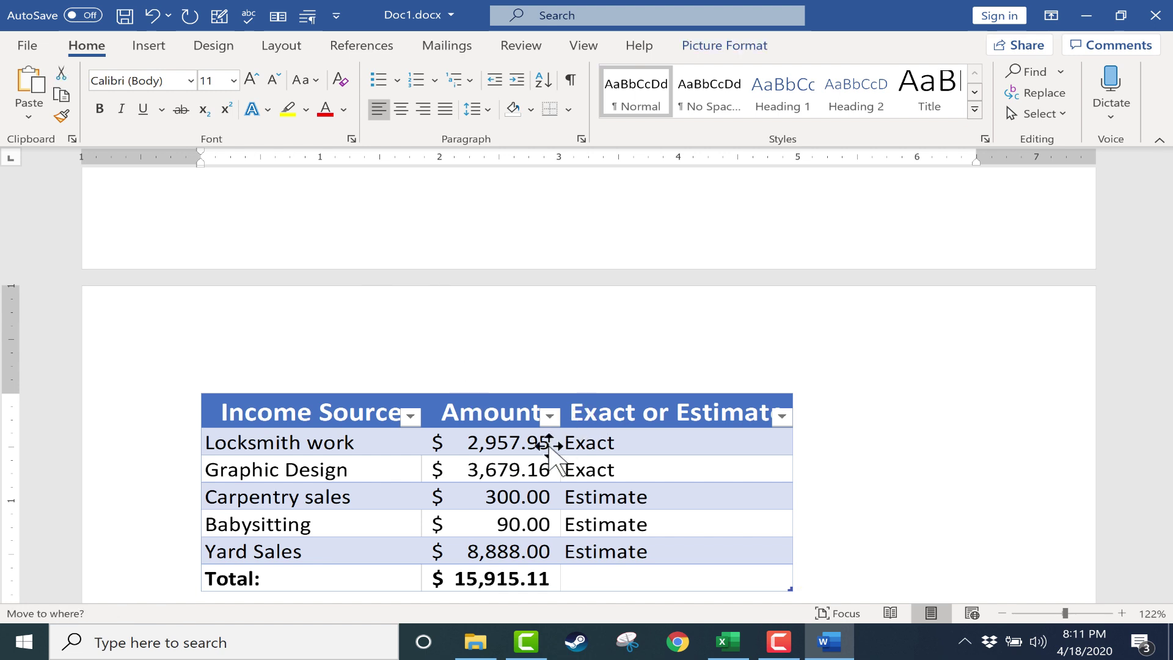
{"action": "double_click", "coordinate": [511, 465]}
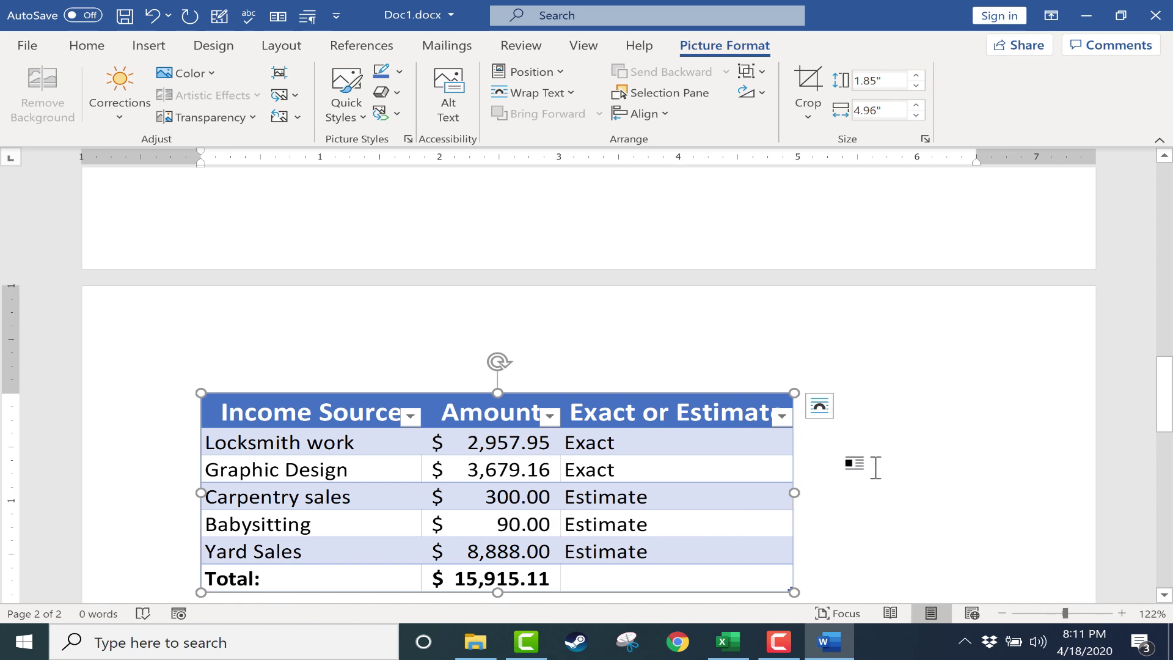
- Return to Excel and copy the Sources of Monthly Family Income chart as a picture, as shown on screen, in Picture format
{"action": "key", "text": "alt+Tab"}
{"action": "left_click", "coordinate": [635, 295]}
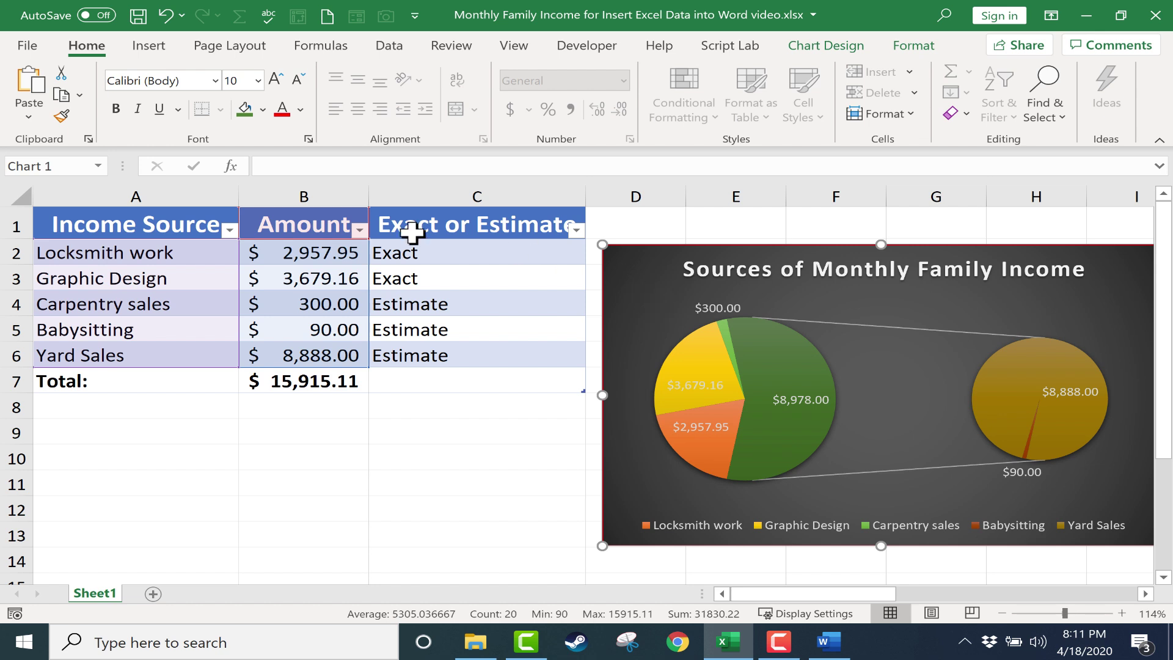
{"action": "left_click", "coordinate": [80, 96]}
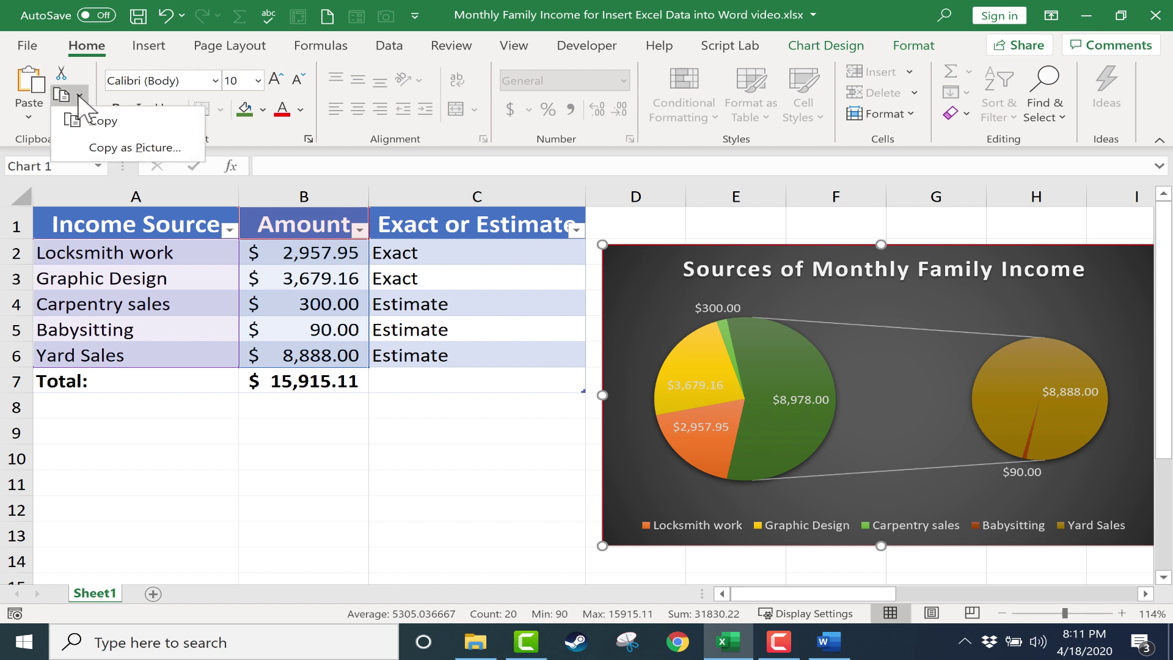
{"action": "left_click", "coordinate": [116, 150]}
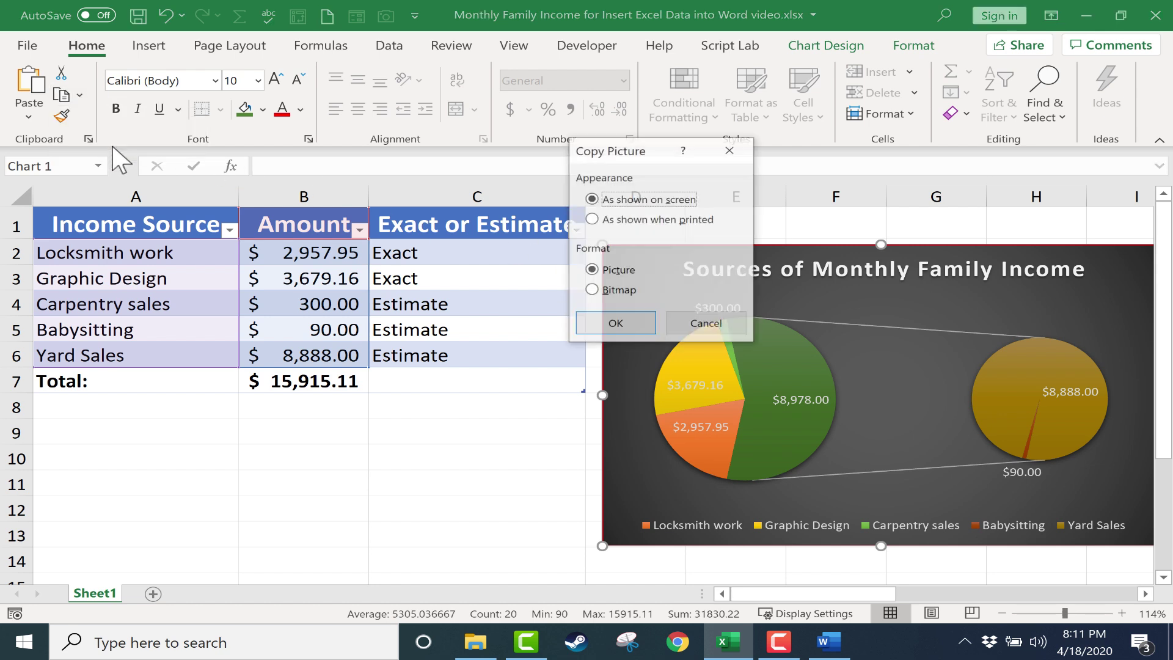
{"action": "left_click", "coordinate": [621, 322]}
- Switch back to Word and paste the chart picture directly below the table picture on the second page
{"action": "left_click", "coordinate": [828, 645]}
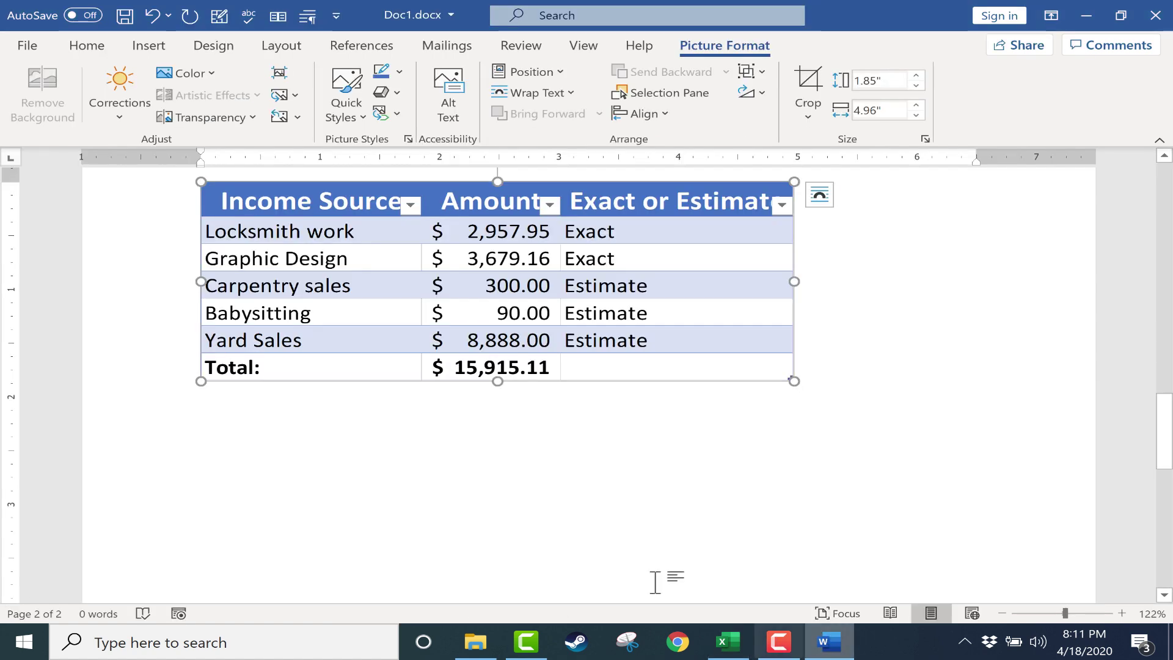
{"action": "key", "text": "ctrl+v"}
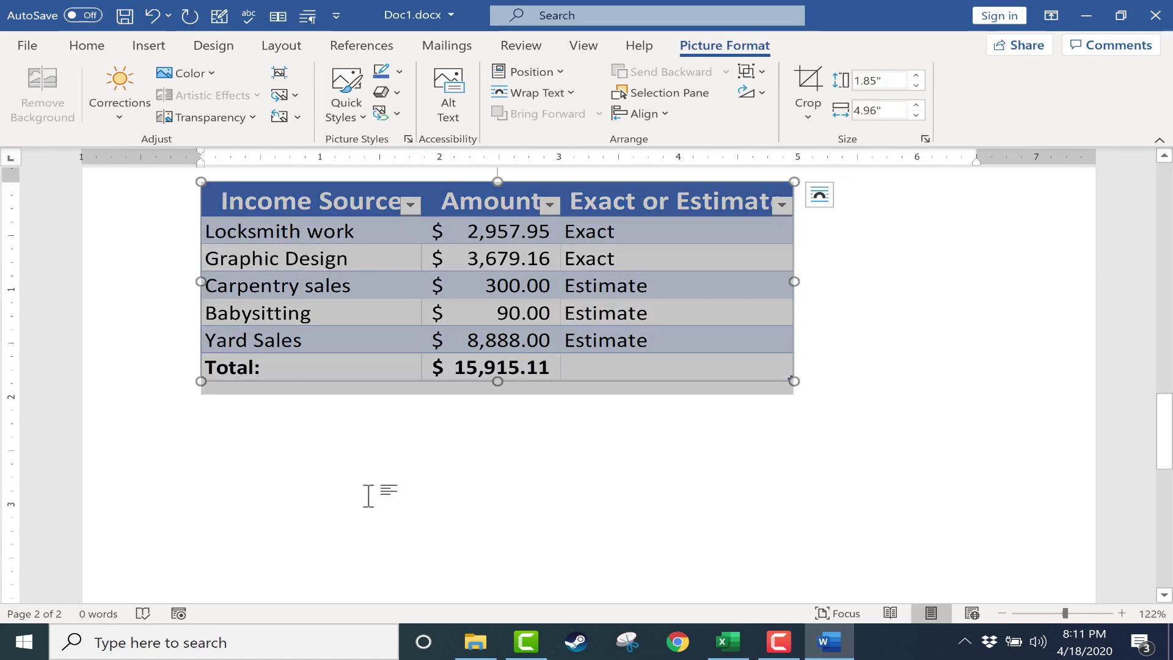
{"action": "left_click", "coordinate": [85, 46]}
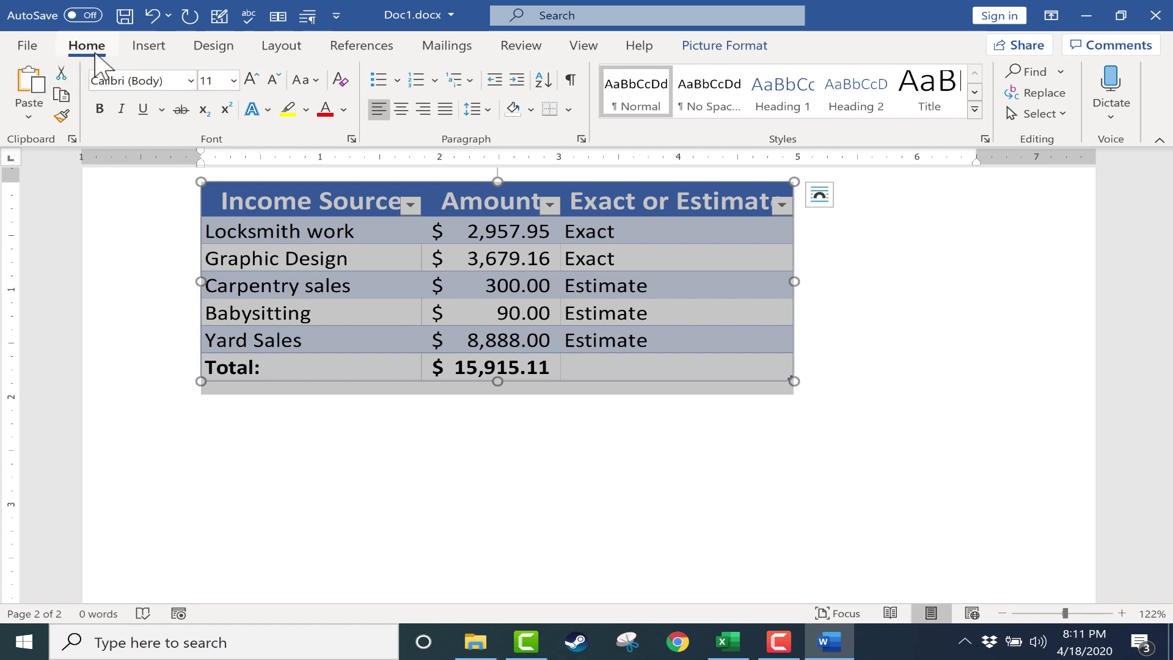
{"action": "left_click", "coordinate": [30, 89]}
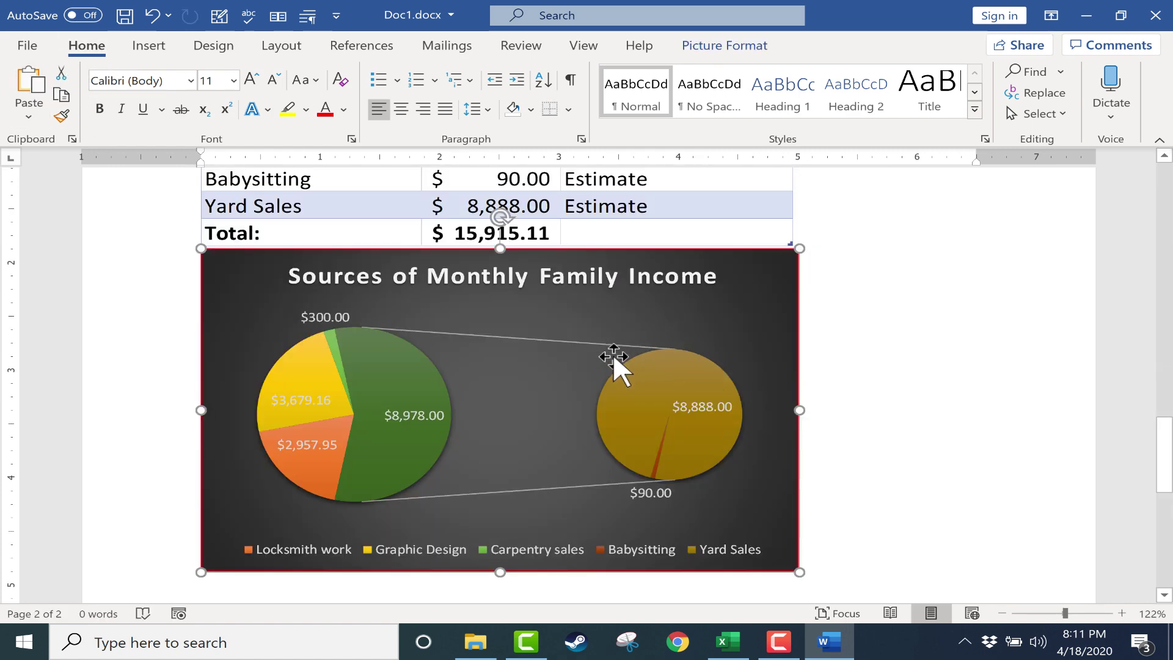
{"action": "scroll", "coordinate": [615, 366], "scroll_direction": "up", "scroll_amount": 3}
{"action": "left_click", "coordinate": [903, 399]}
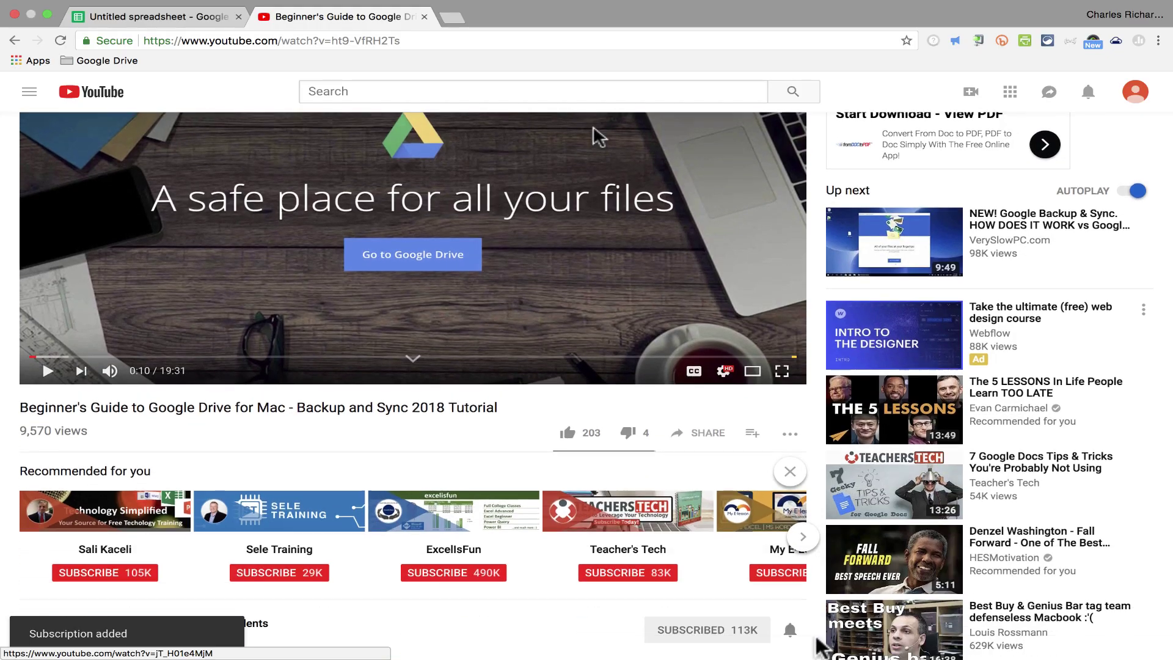
{"action": "scroll", "coordinate": [703, 367], "scroll_direction": "down", "scroll_amount": 3}
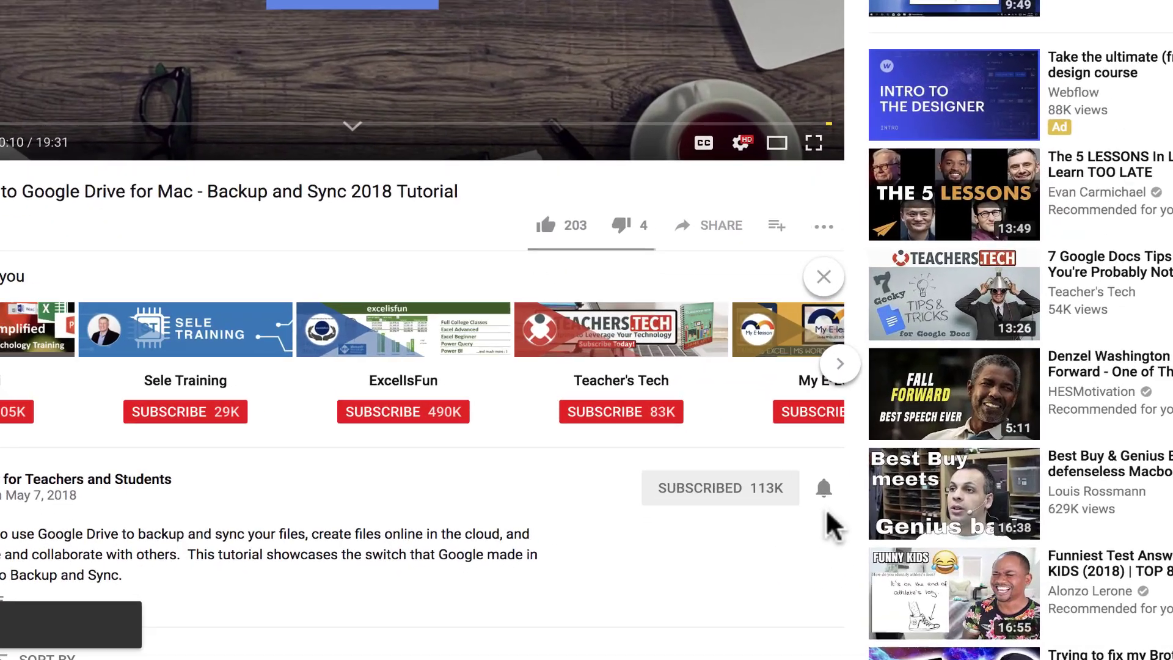